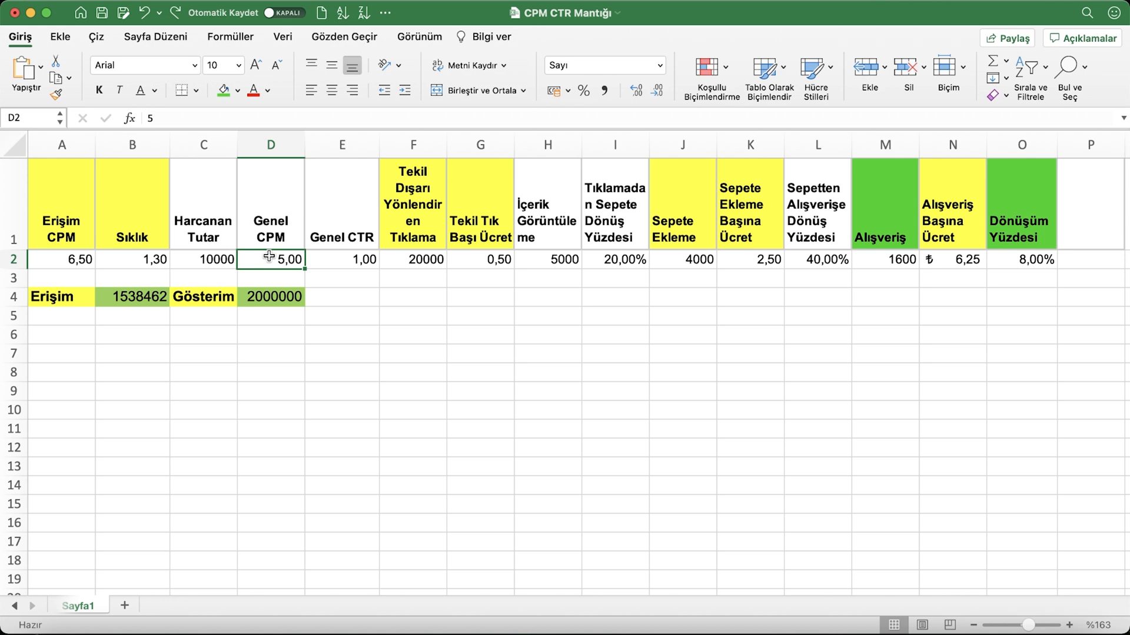
Try a Genel CTR of 2 in row 2, and set it back to 1
click(343, 266)
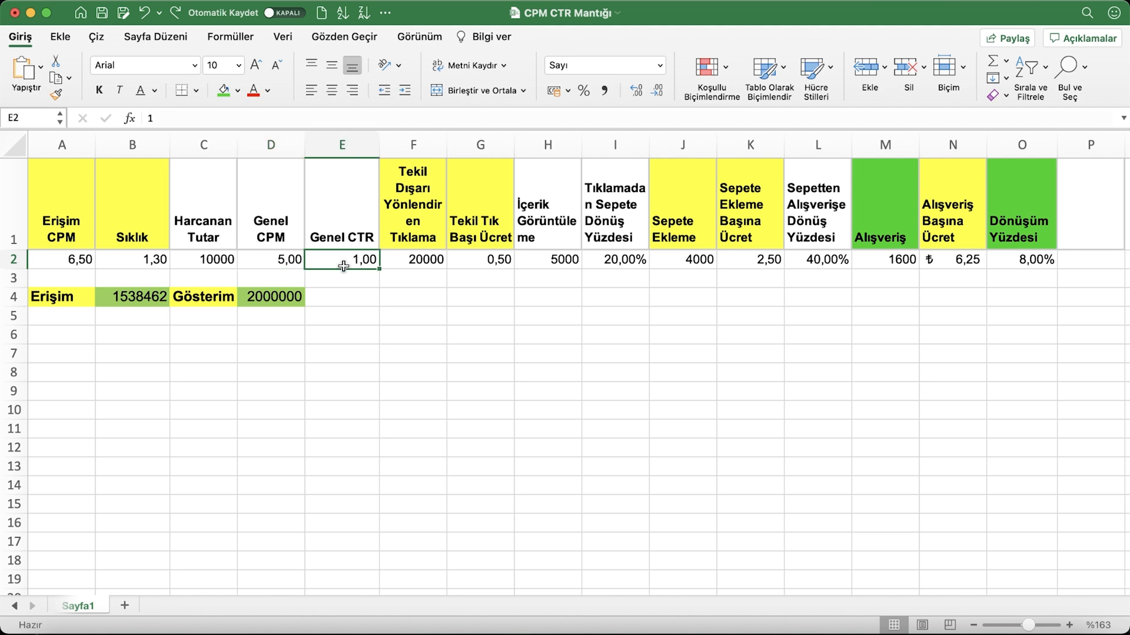
text(2)
key(Return)
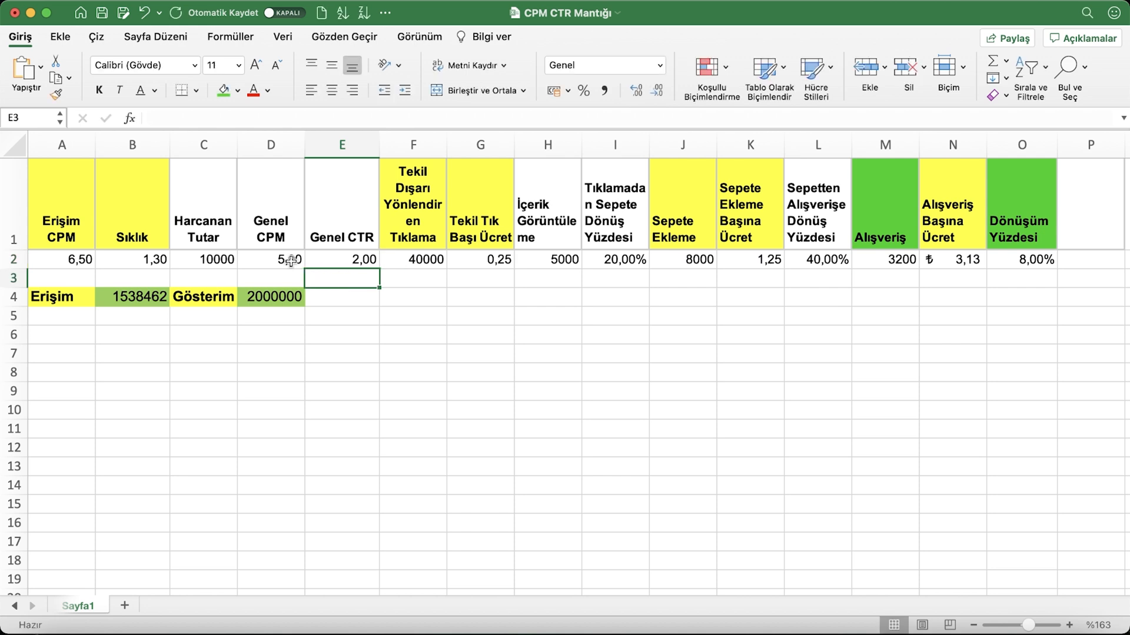
click(360, 261)
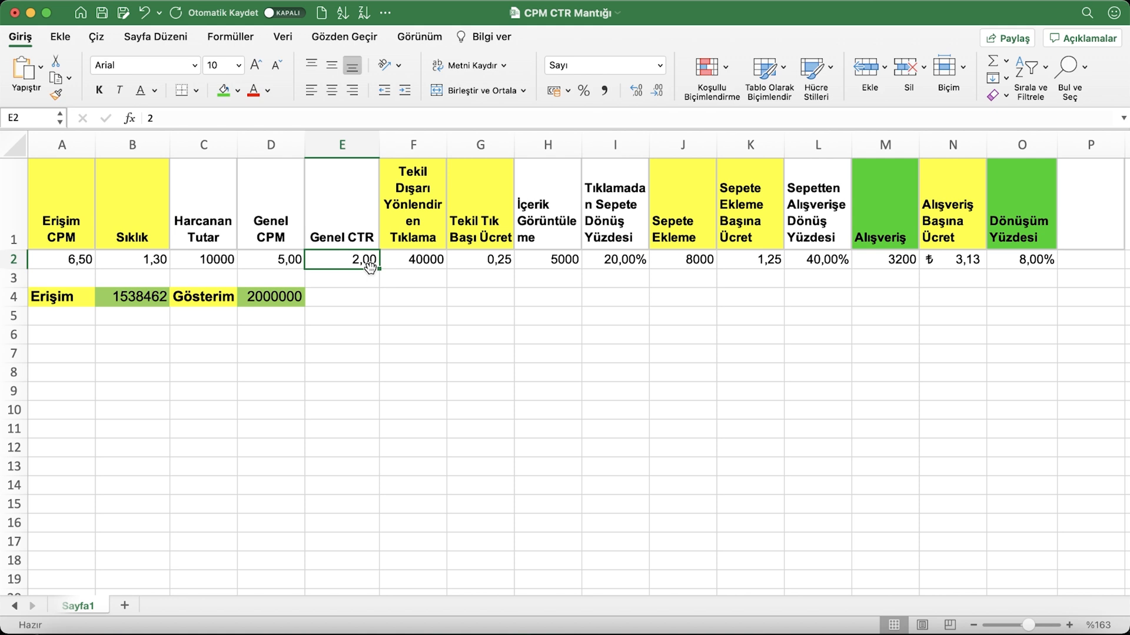
text(1)
key(Return)
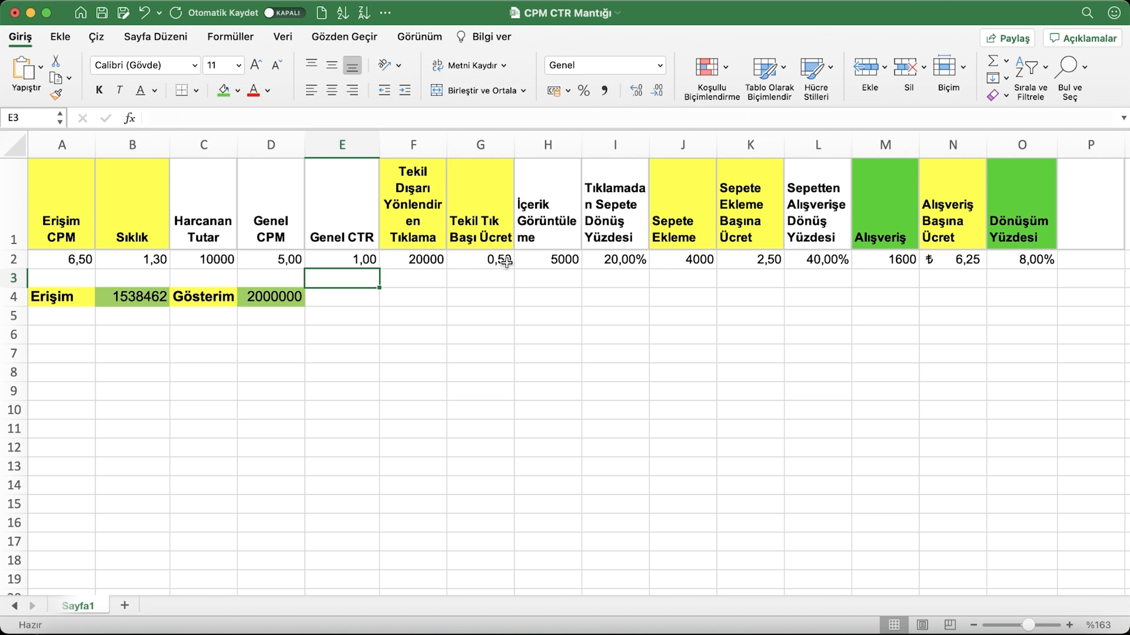
Set Genel CTR in row 2 to 2 and check the cost-per-click and outbound-click cells
click(227, 263)
click(347, 264)
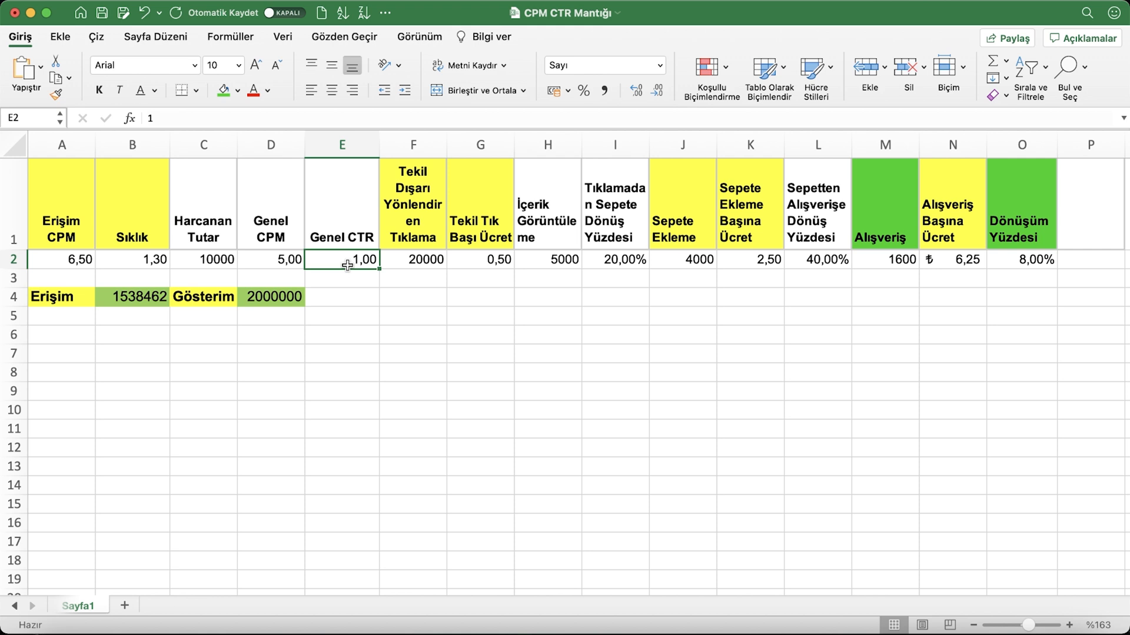
text(2)
key(Return)
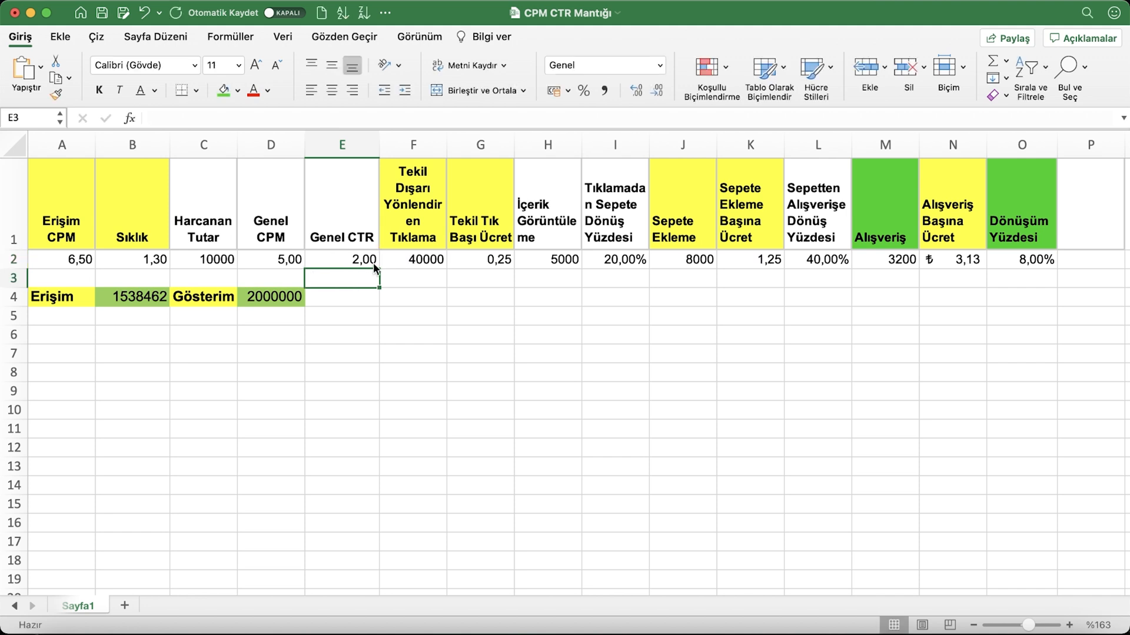
click(489, 265)
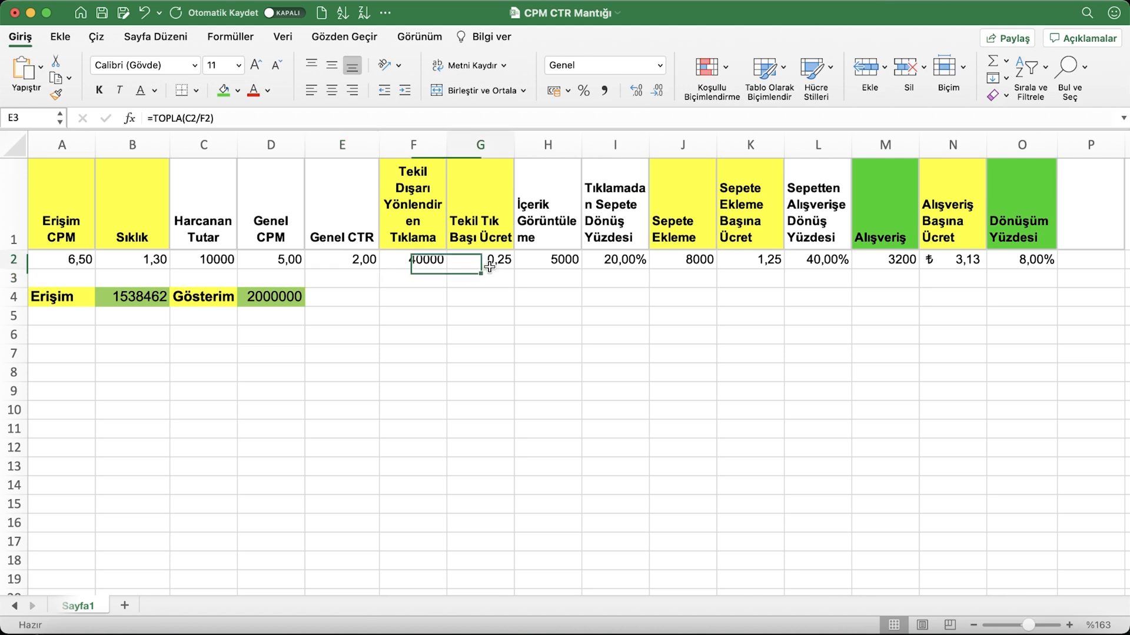
click(409, 266)
Set Genel CTR in E2 back to 1
click(341, 259)
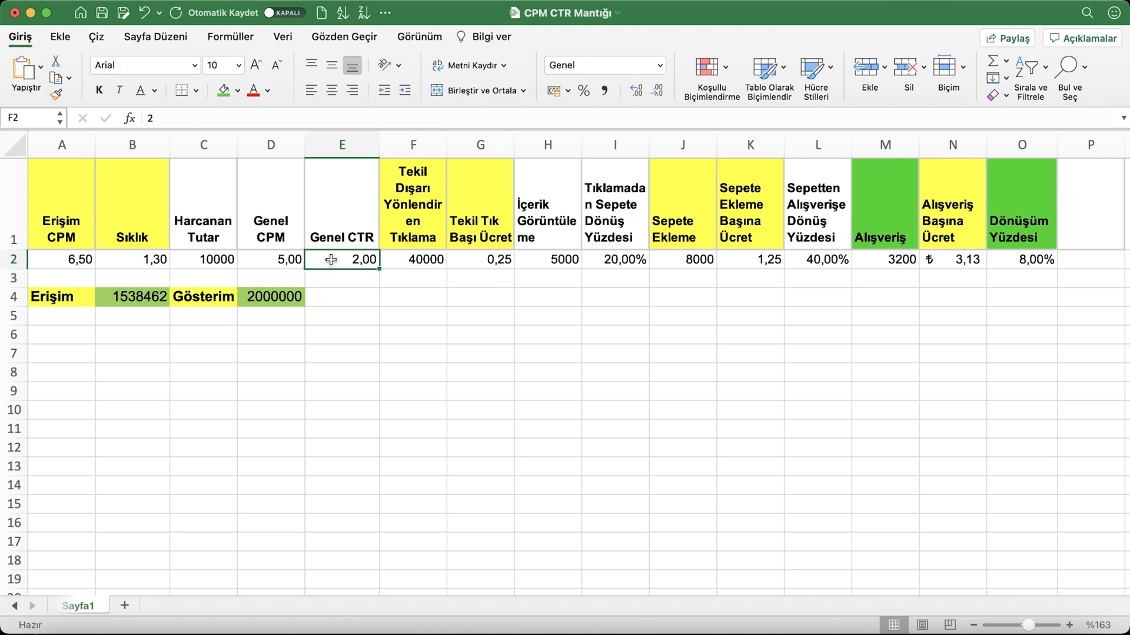
text(1)
key(Return)
Set Genel CPM in D2 to 10 and compare it with the CTR, outbound-click and cost-per-click cells
click(272, 264)
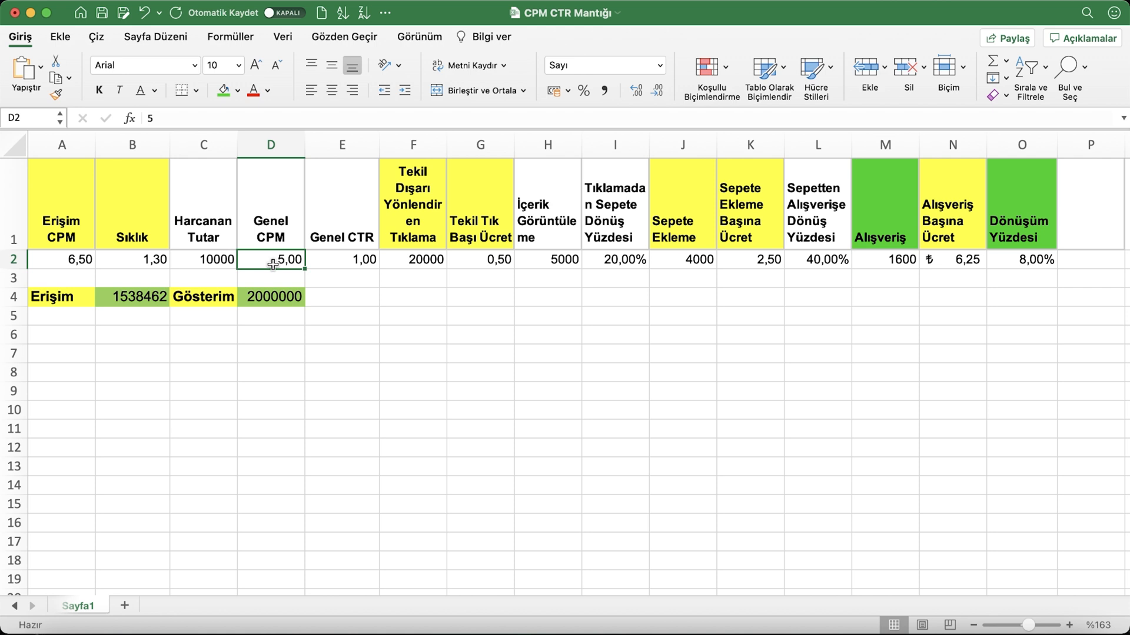
text(10)
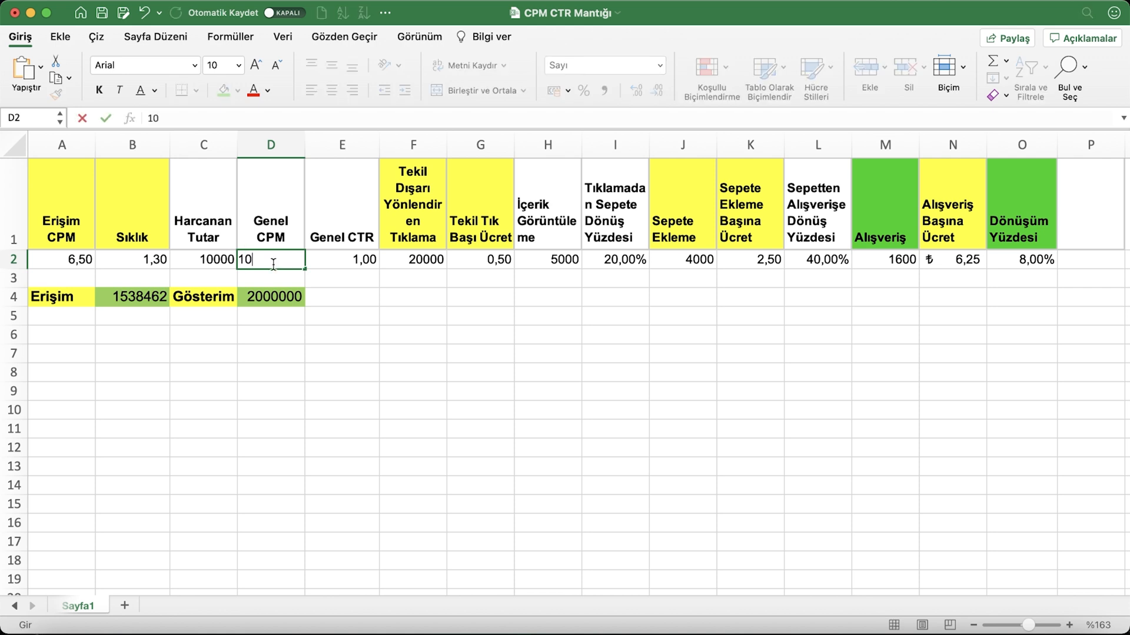
key(Return)
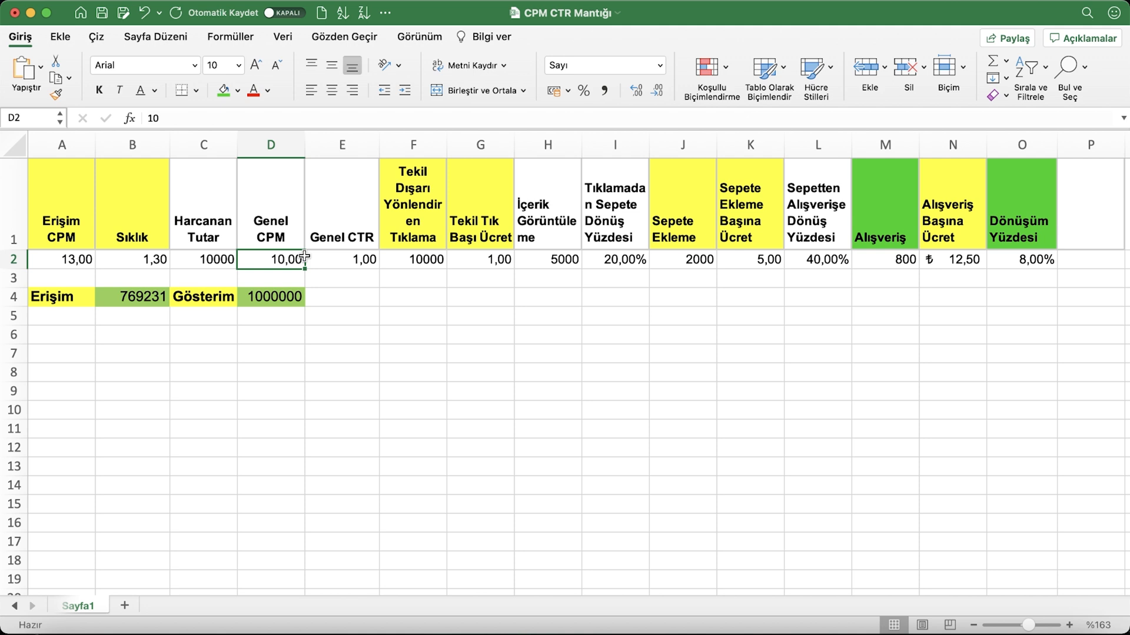
click(409, 264)
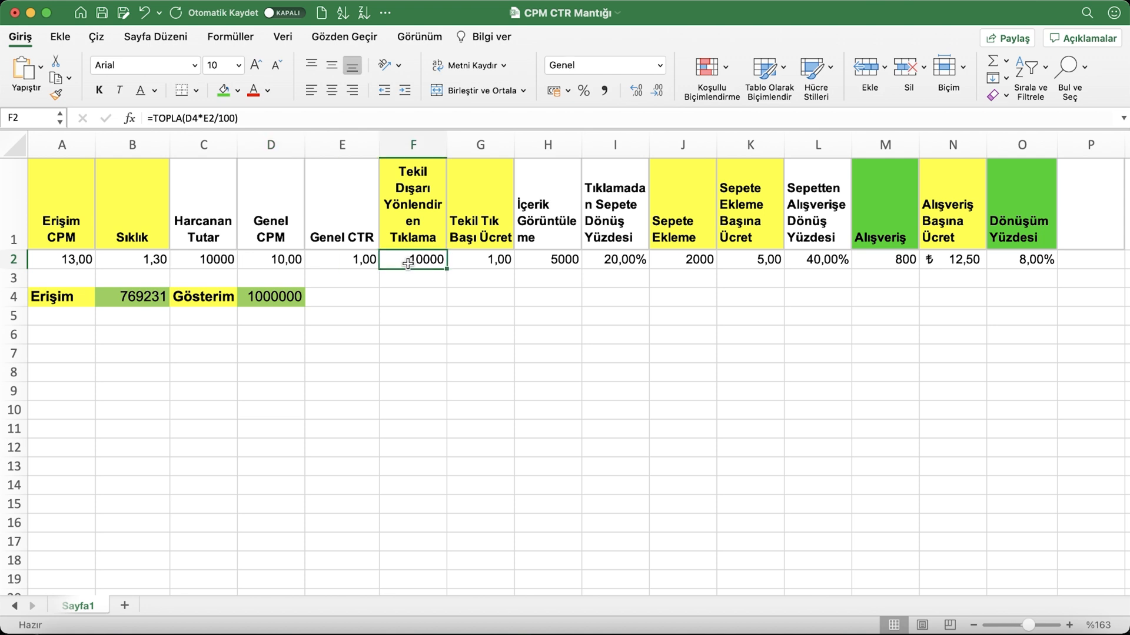
click(289, 261)
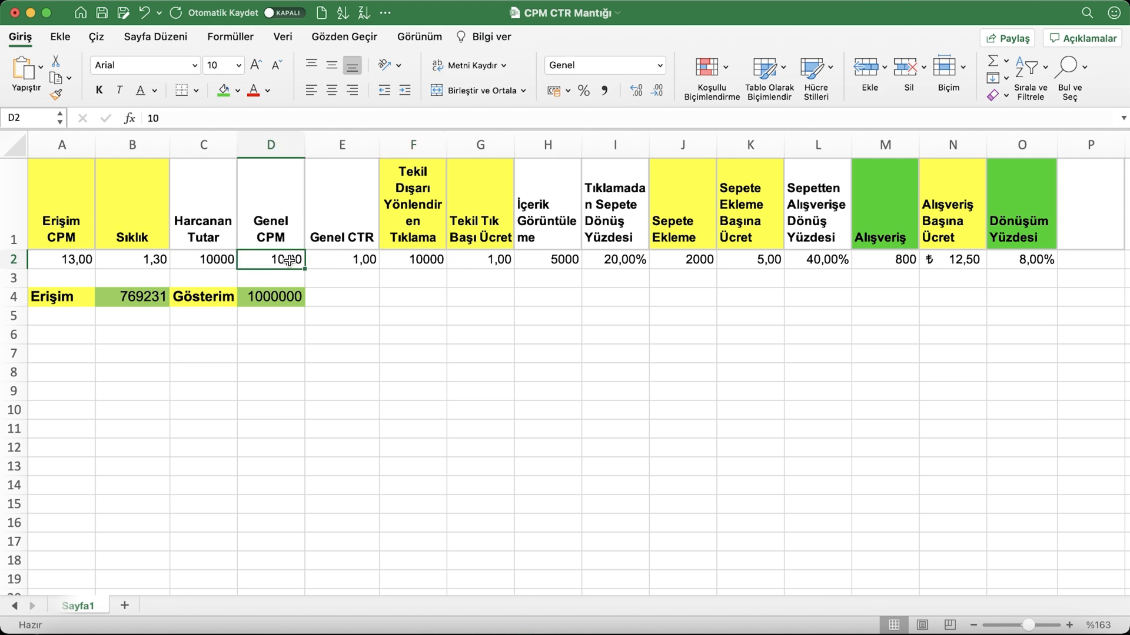
click(422, 264)
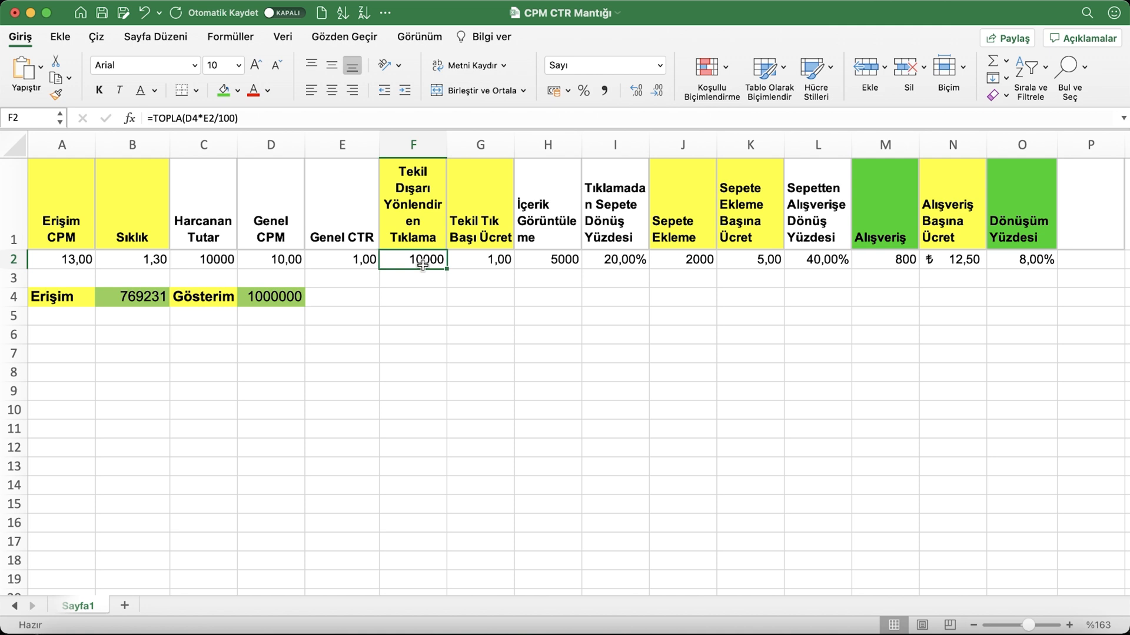
click(480, 263)
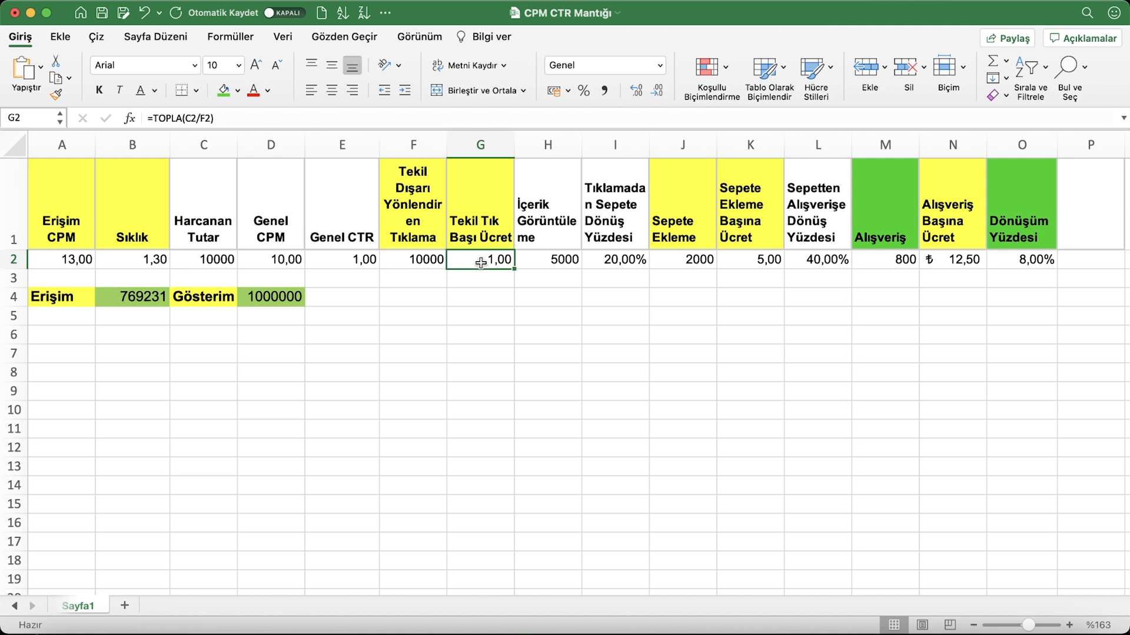
click(294, 261)
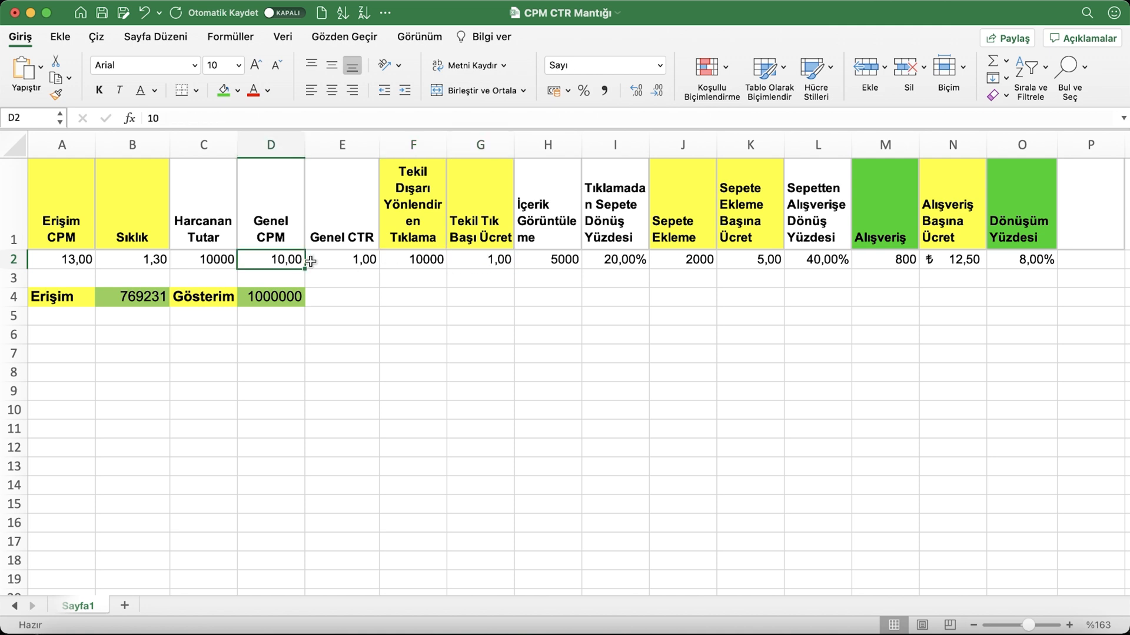
click(346, 266)
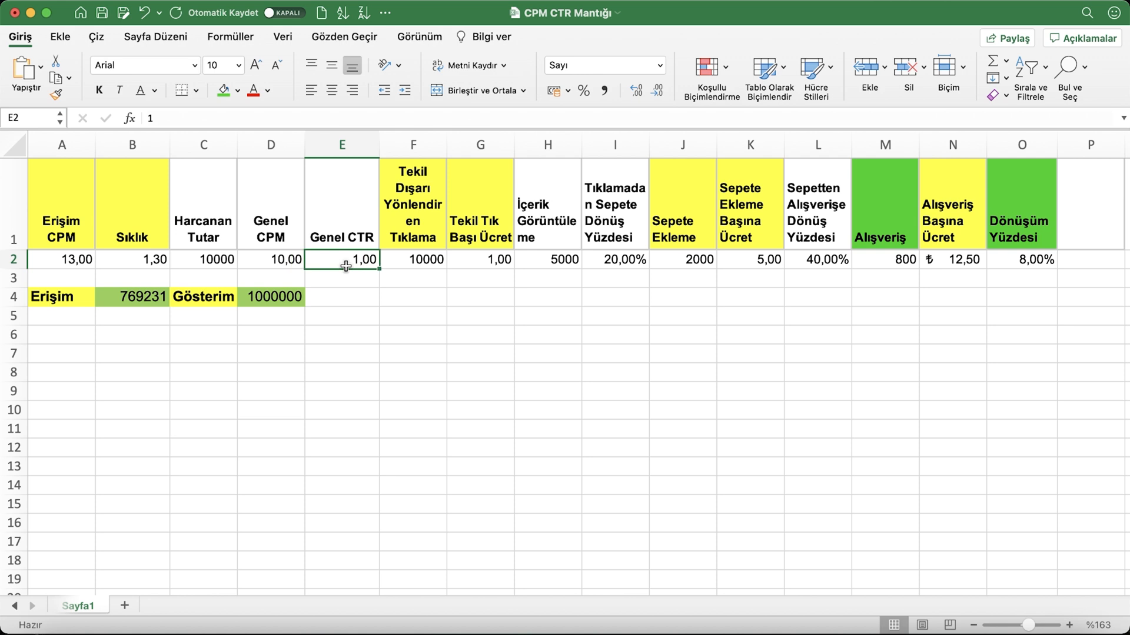
Set Genel CPM in D2 to 2,5 and check the outbound-click and cost-per-click cells
click(278, 258)
key(BackSpace)
text(2,5)
key(Return)
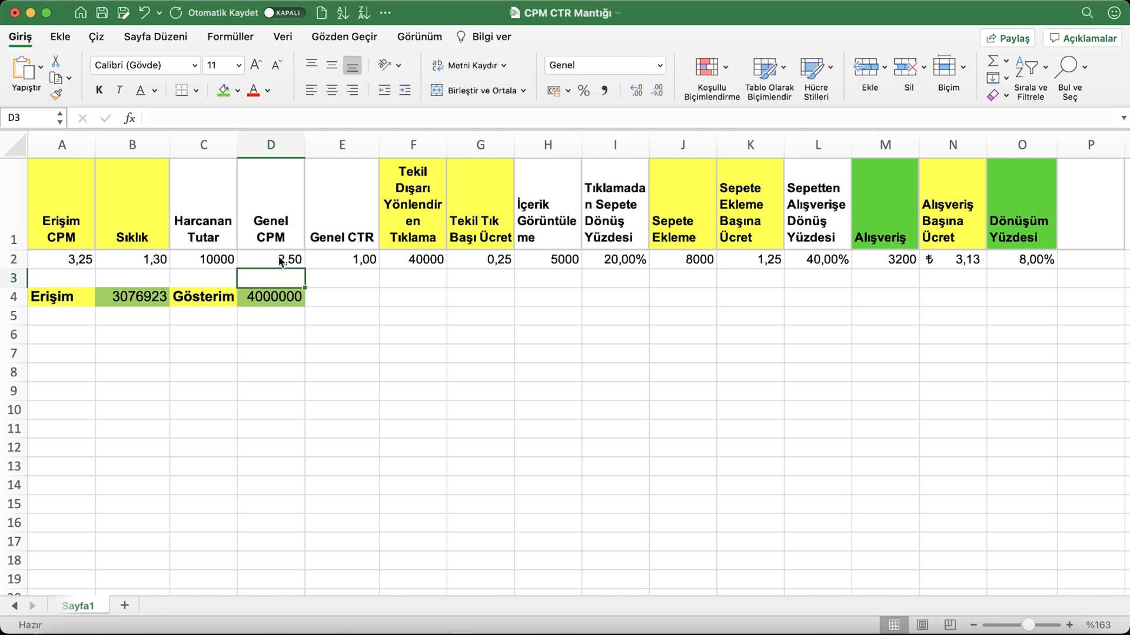
click(424, 260)
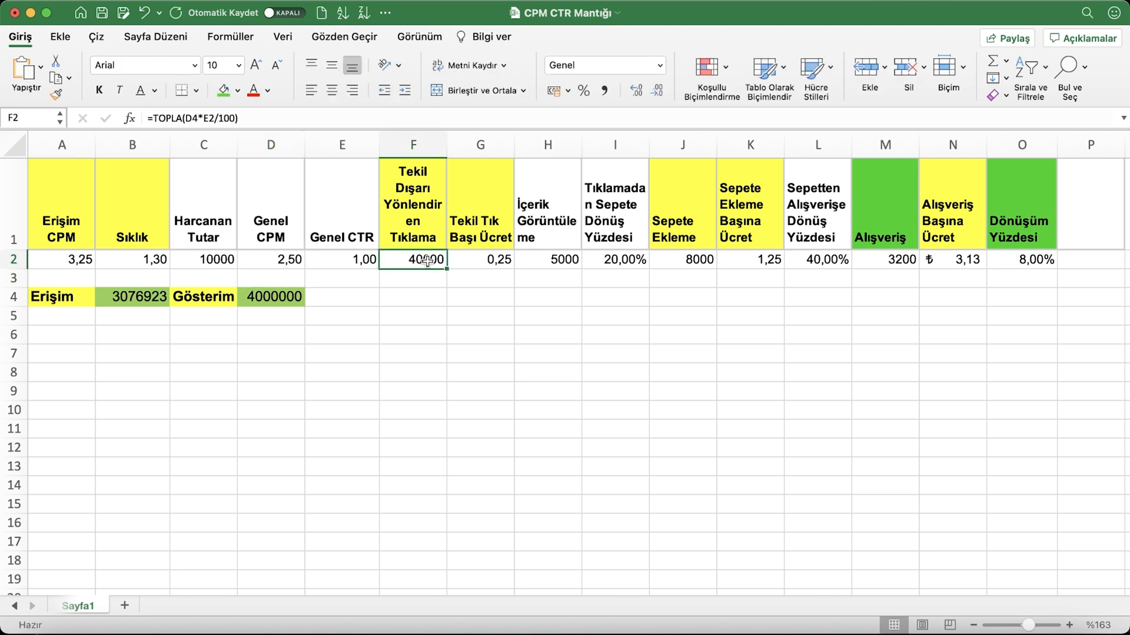
click(484, 263)
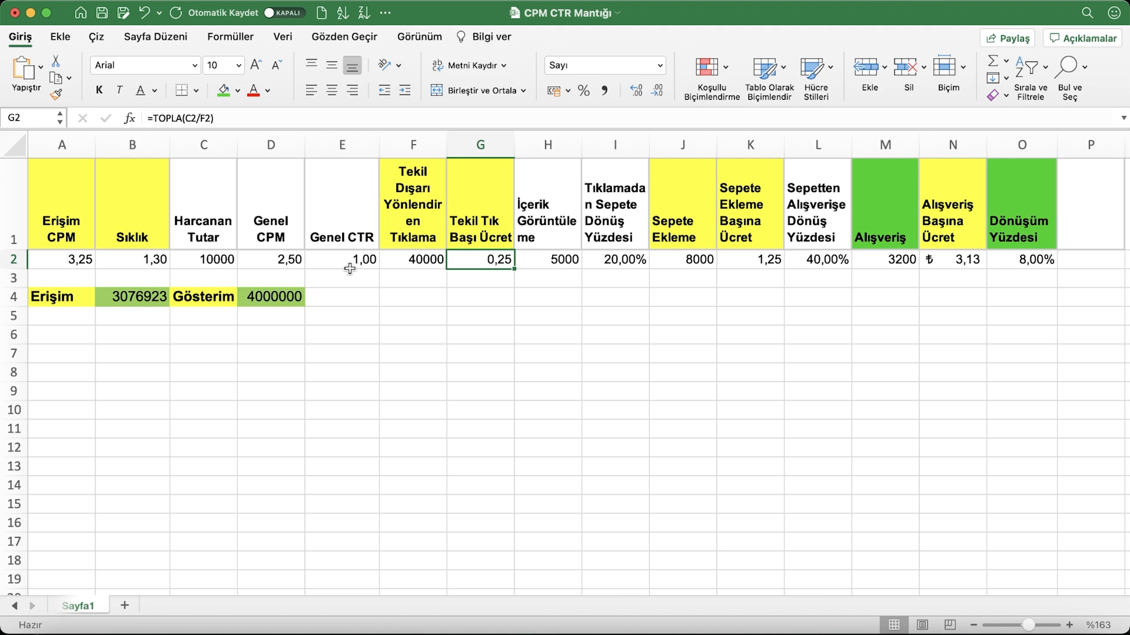
Set Genel CPM in D2 to 5 and check the Genel CTR and outbound-click cells
click(285, 263)
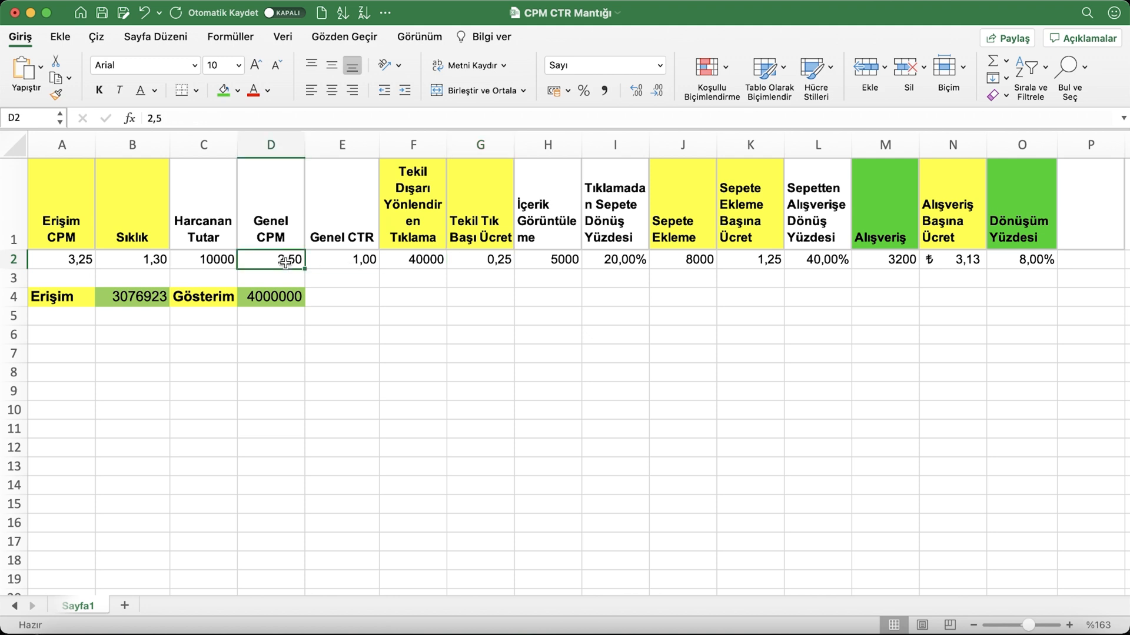
click(344, 261)
click(266, 260)
text(5)
key(Return)
click(360, 260)
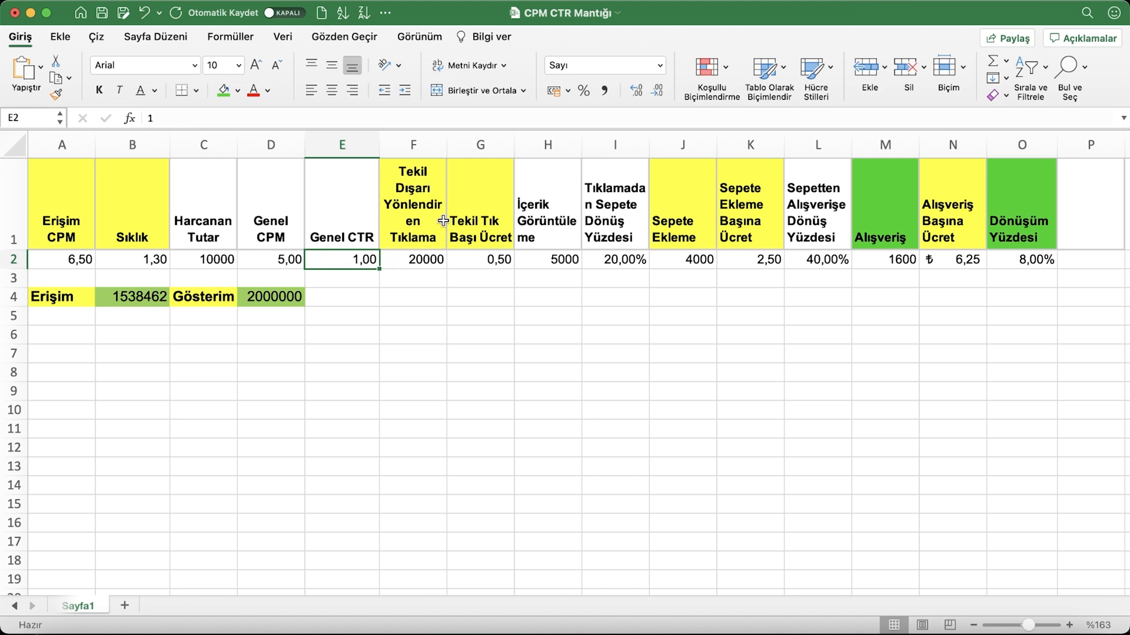
click(429, 266)
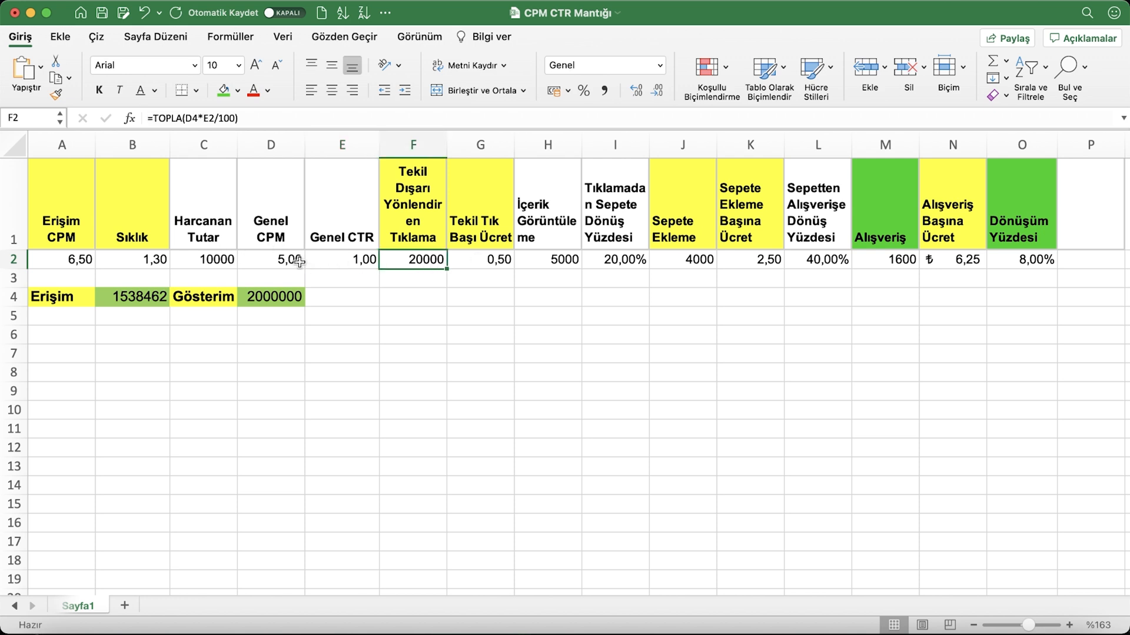
Set Genel CPM in D2 to 2,5 and Genel CTR in E2 to 0,5
click(283, 262)
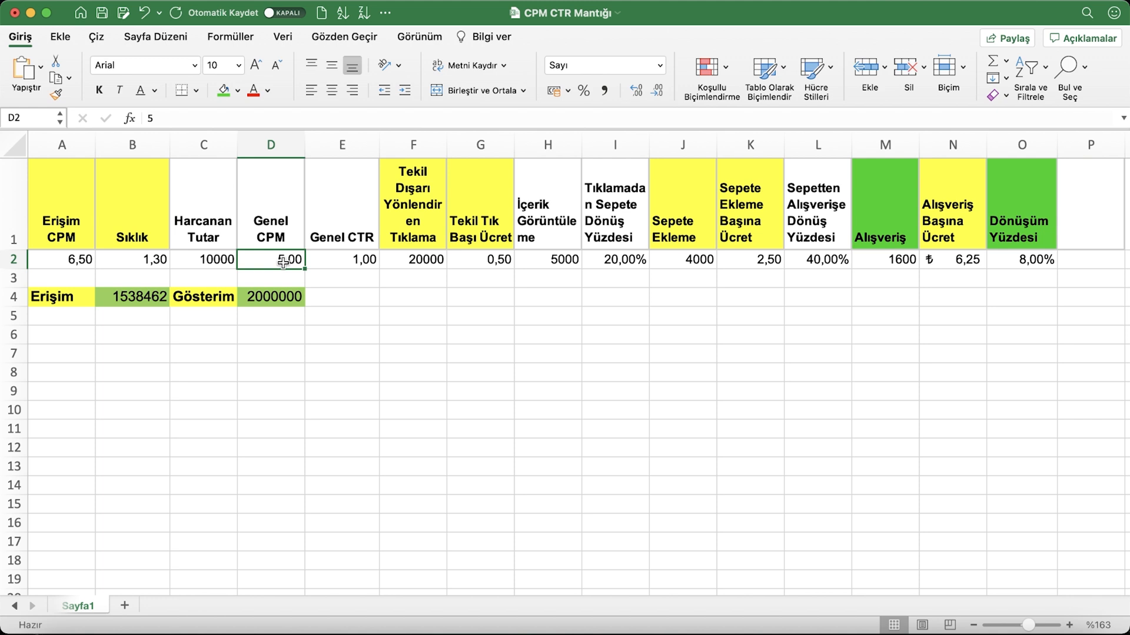
text(2,5)
key(Return)
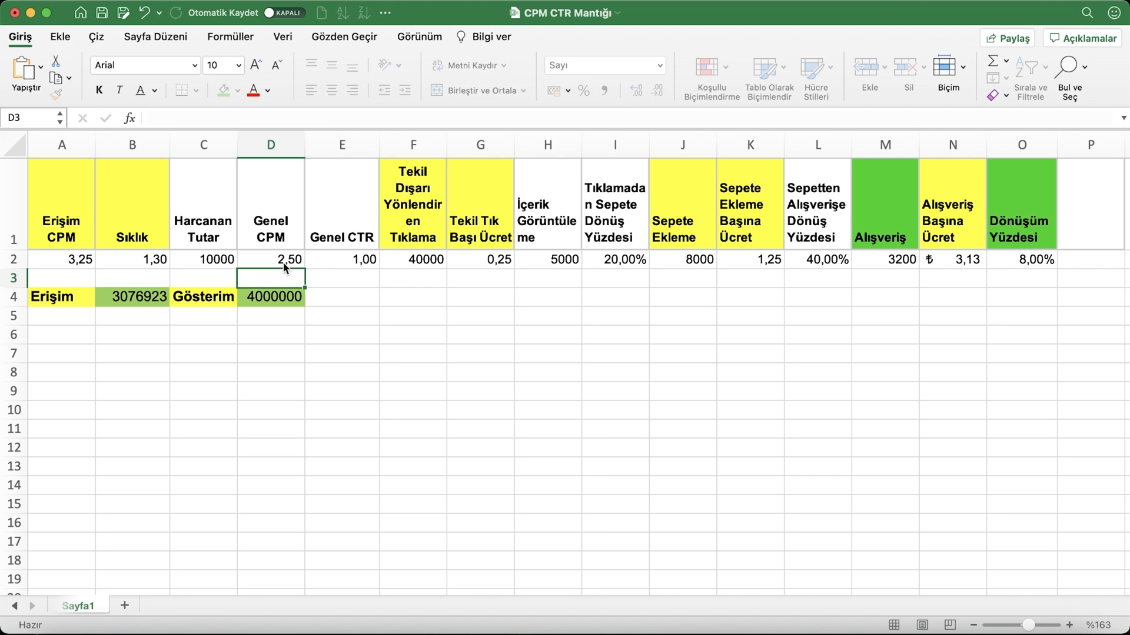
click(358, 260)
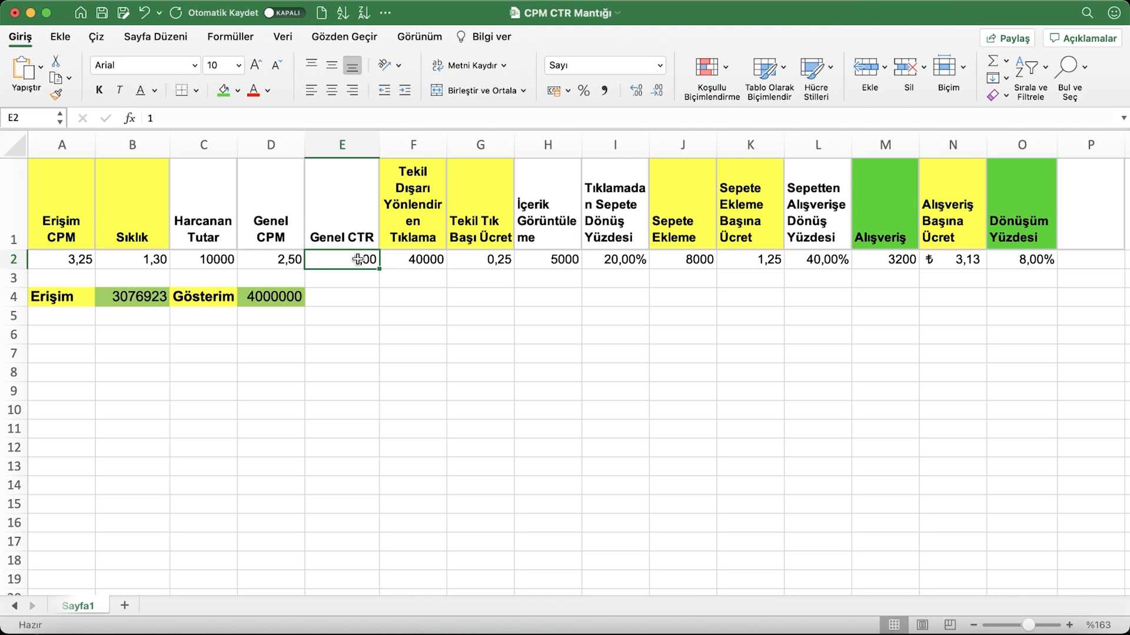
text(0,5)
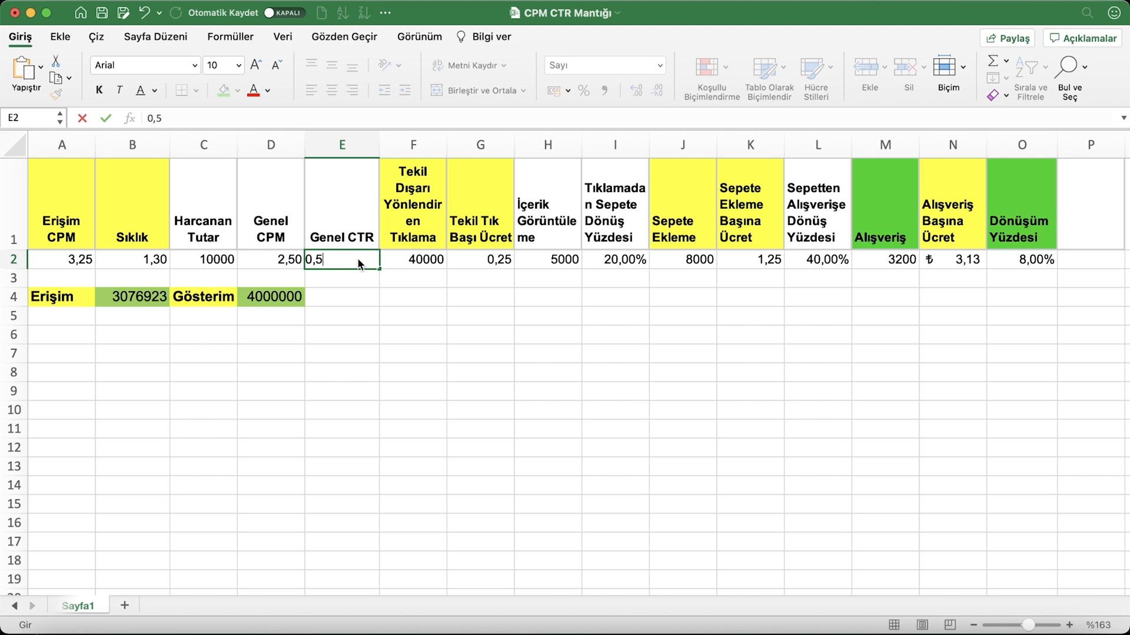
key(Return)
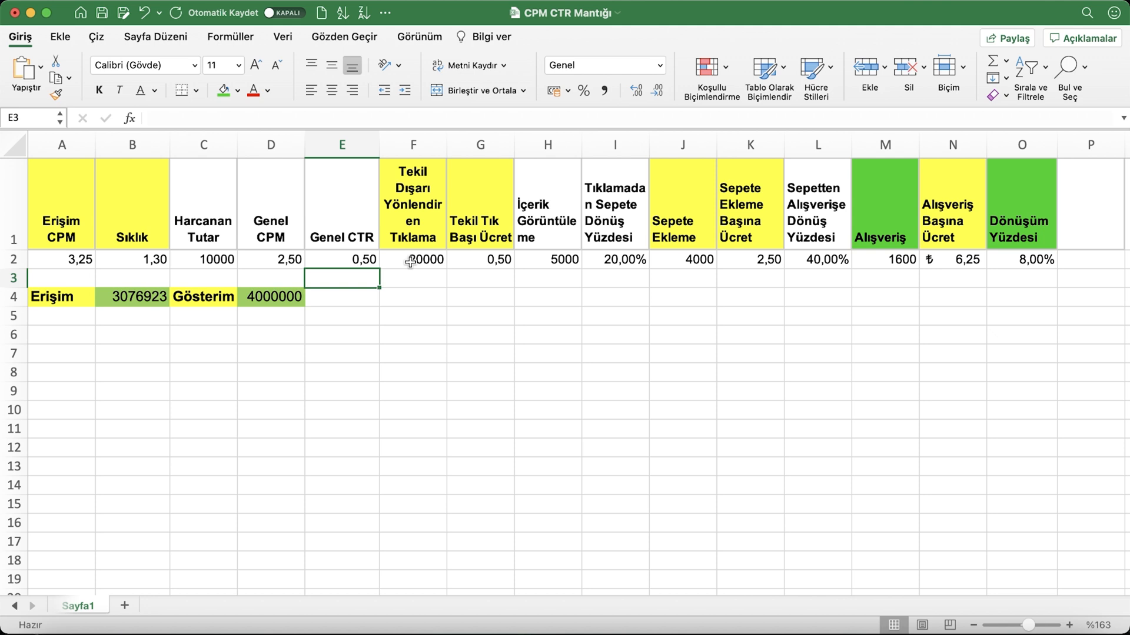
Restore the baseline scenario in row 2 with Genel CPM 5 and Genel CTR 1
click(365, 260)
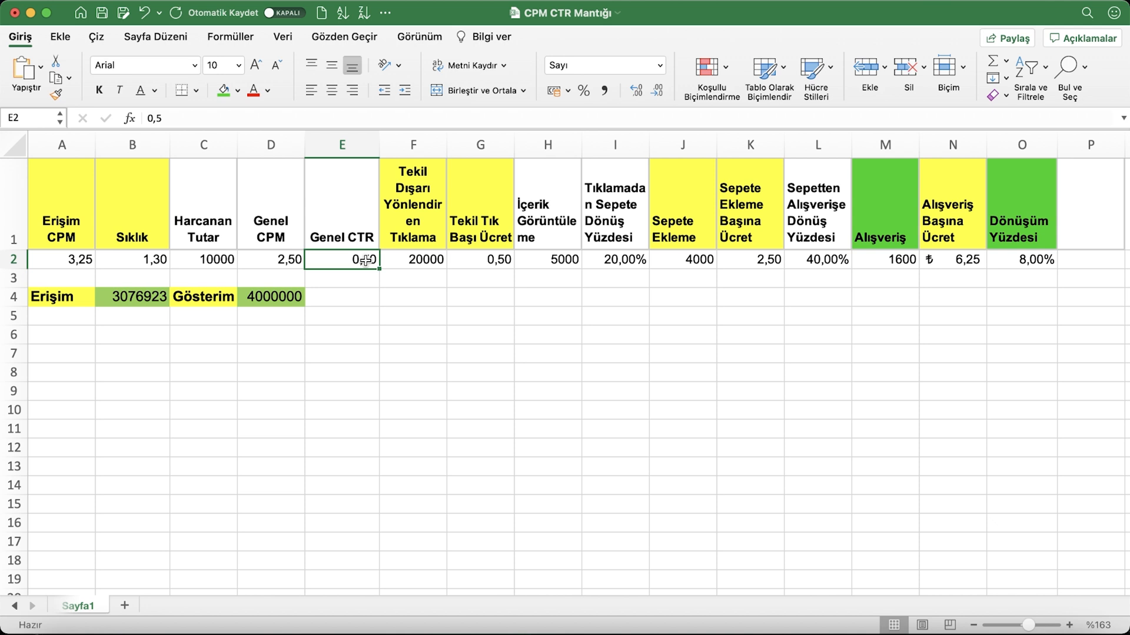
click(285, 257)
key(BackSpace)
text(5)
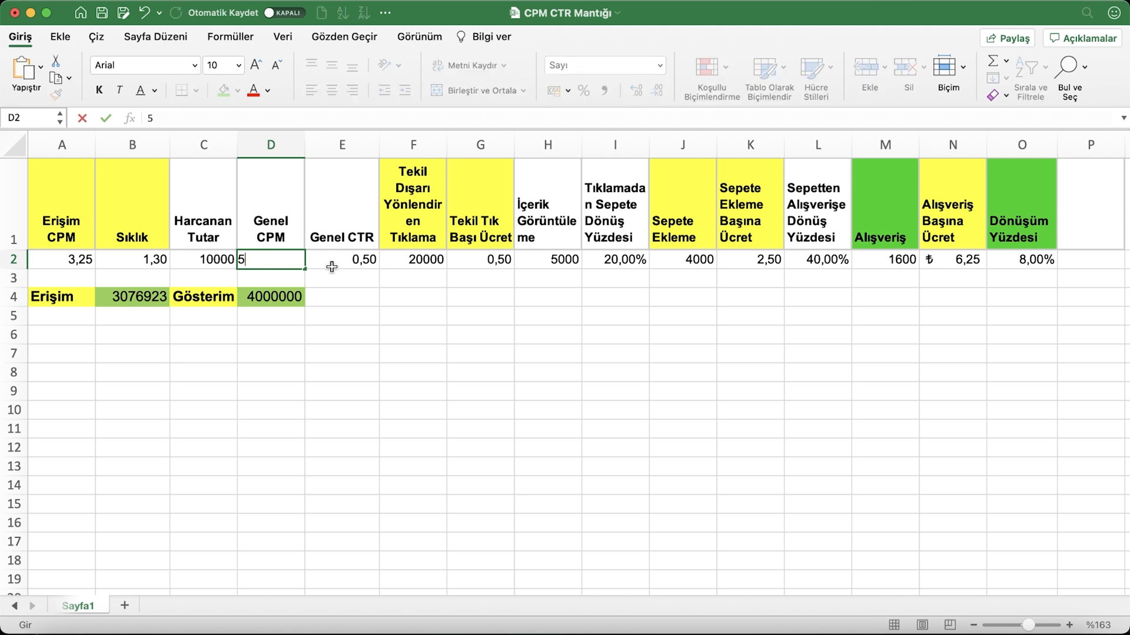
click(340, 261)
text(1)
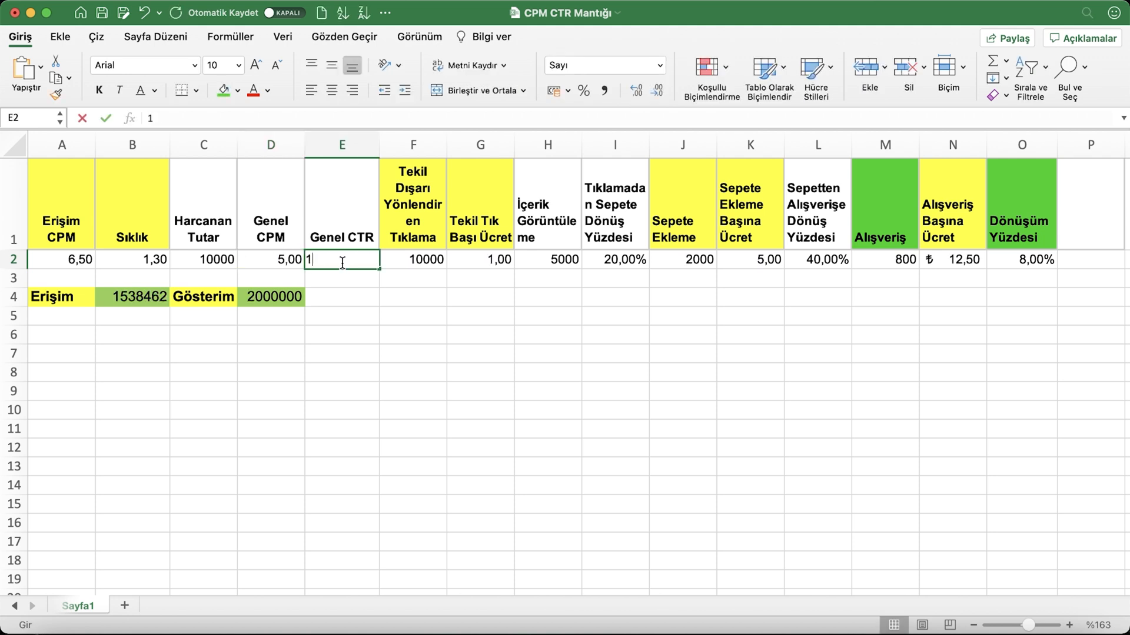
click(370, 301)
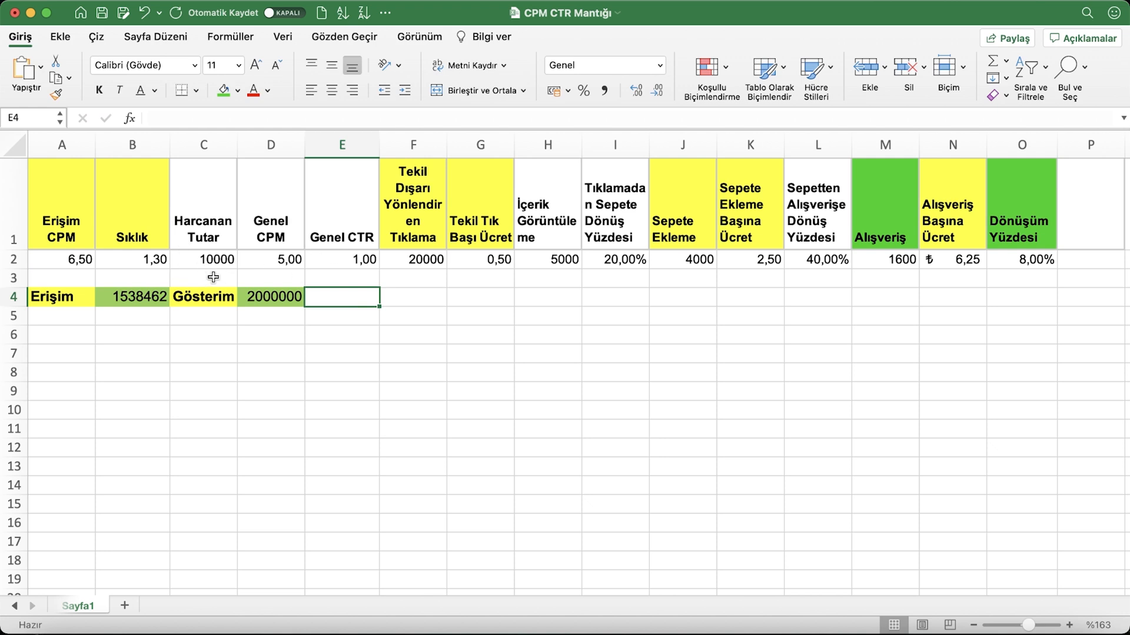
Set both the click-to-cart rate in I2 and the cart-to-purchase rate in L2 to 10%, and check the cost-per-purchase cell
click(275, 262)
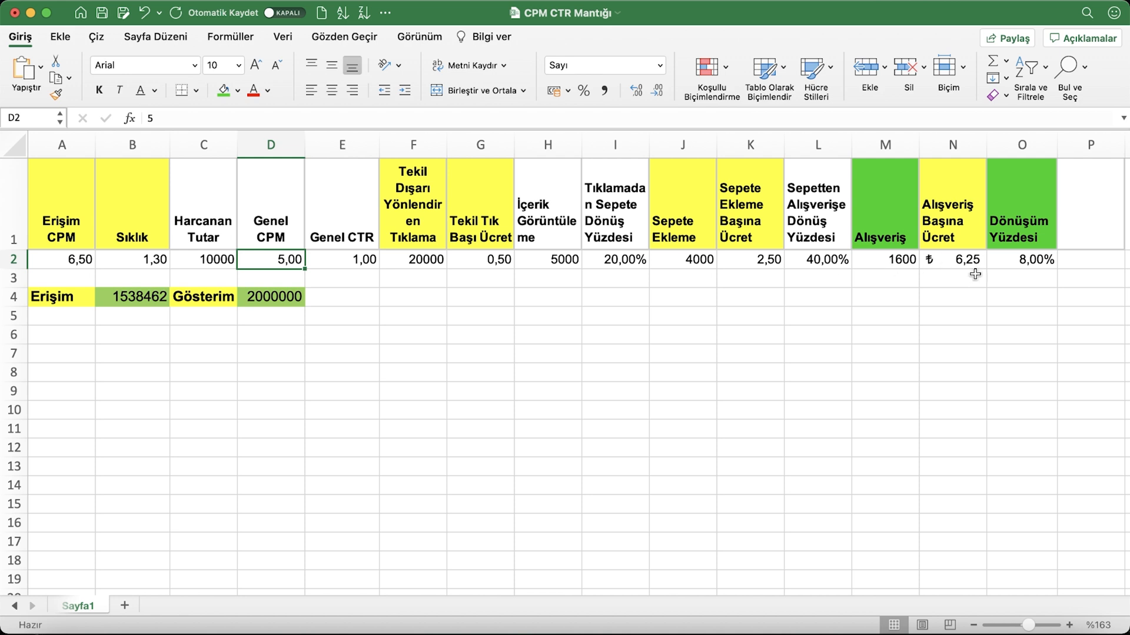
click(827, 260)
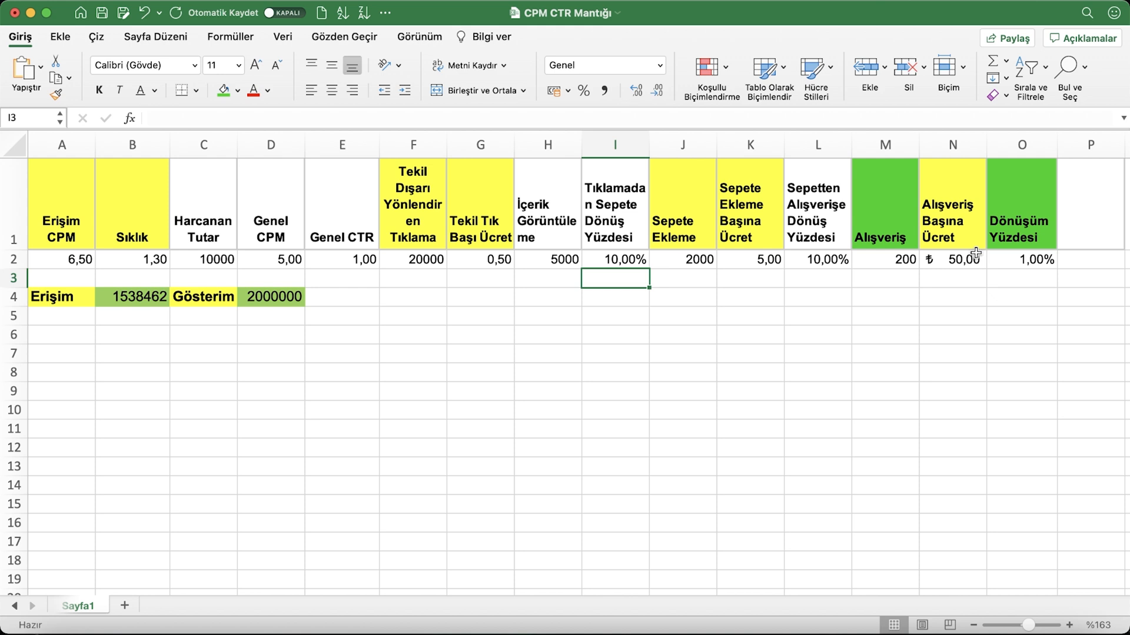
click(944, 265)
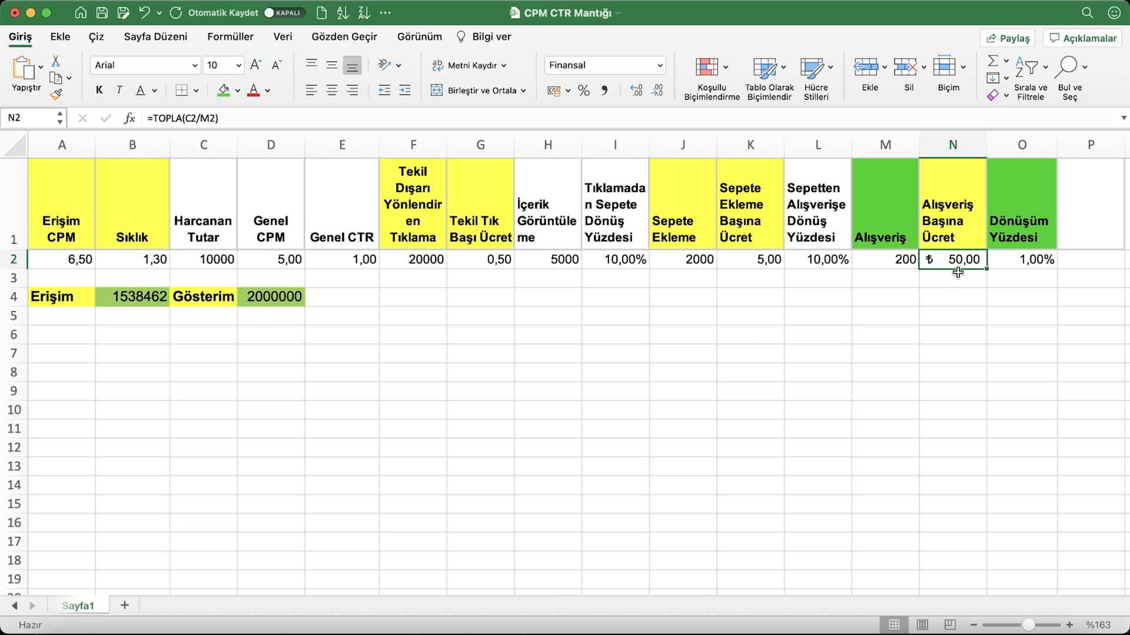
Test Genel CPM 10 in D2 against the purchase and cost-per-purchase cells, and undo the change
click(269, 265)
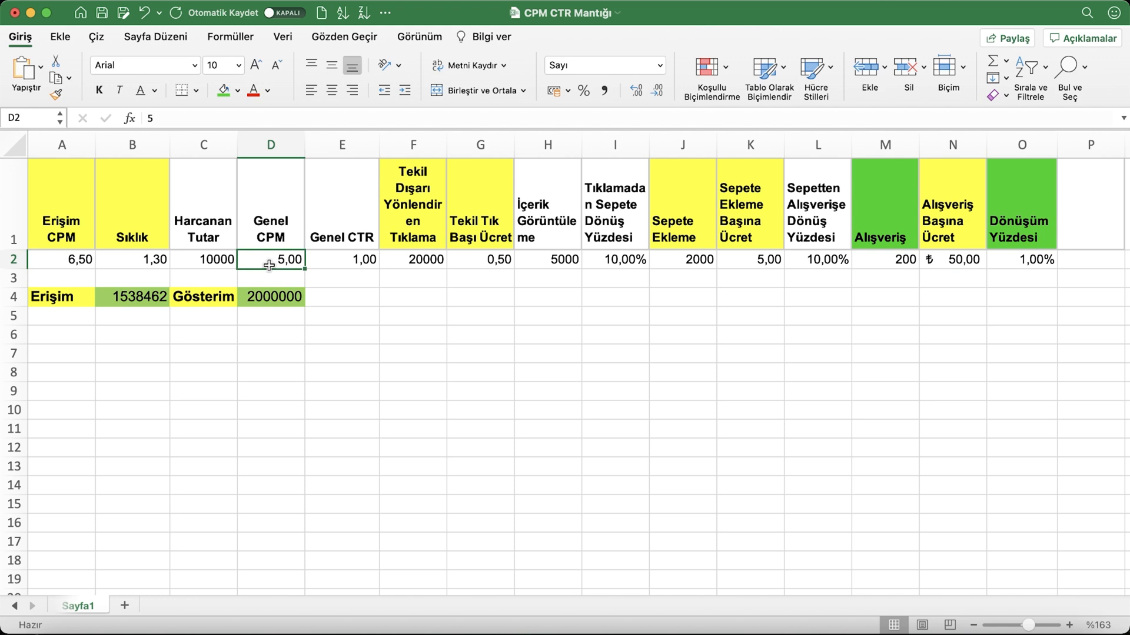
text(10)
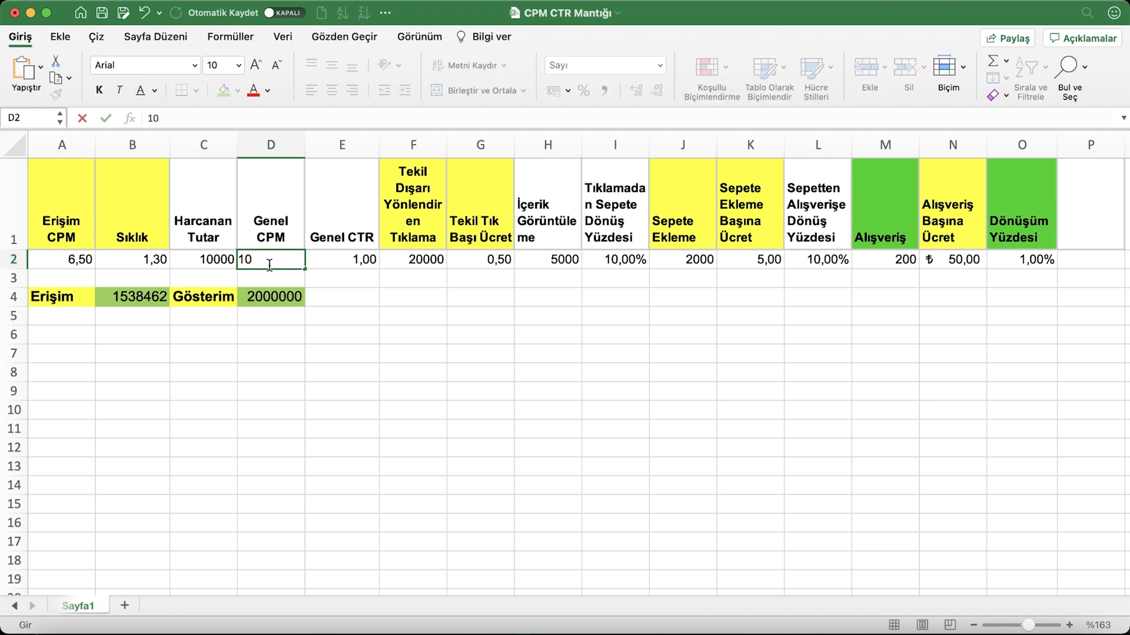
key(Return)
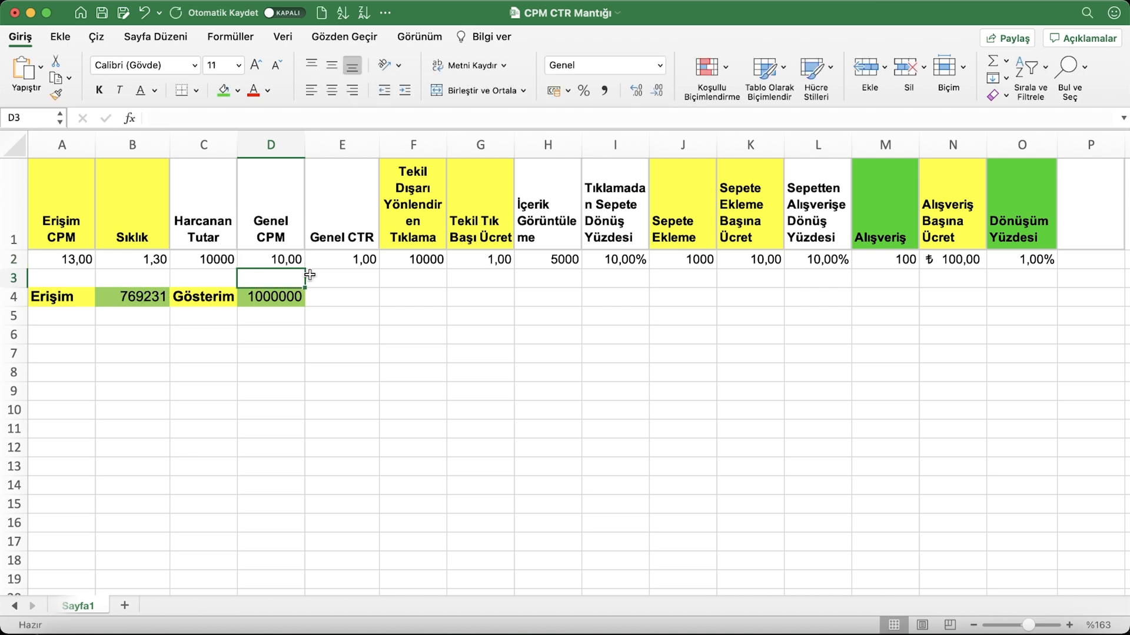
click(213, 257)
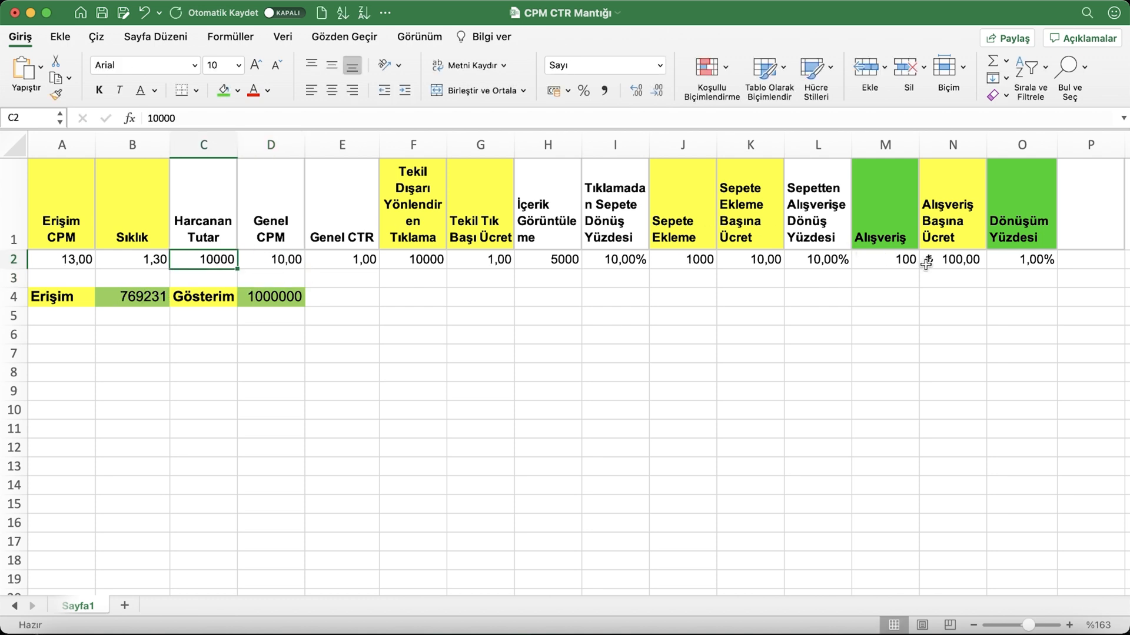
click(944, 263)
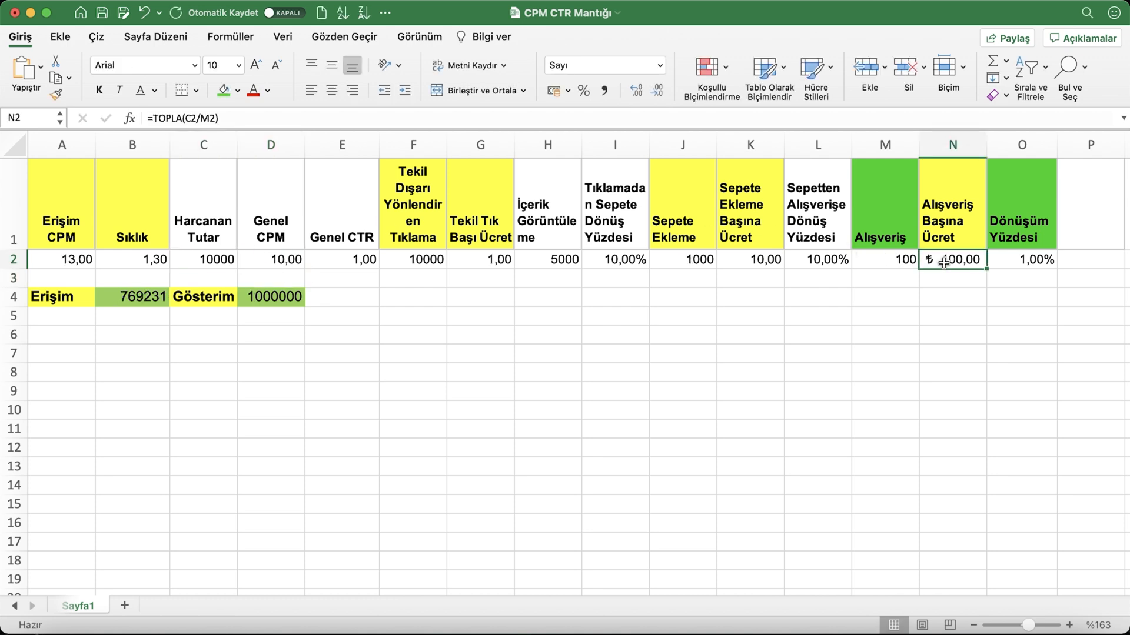
click(904, 266)
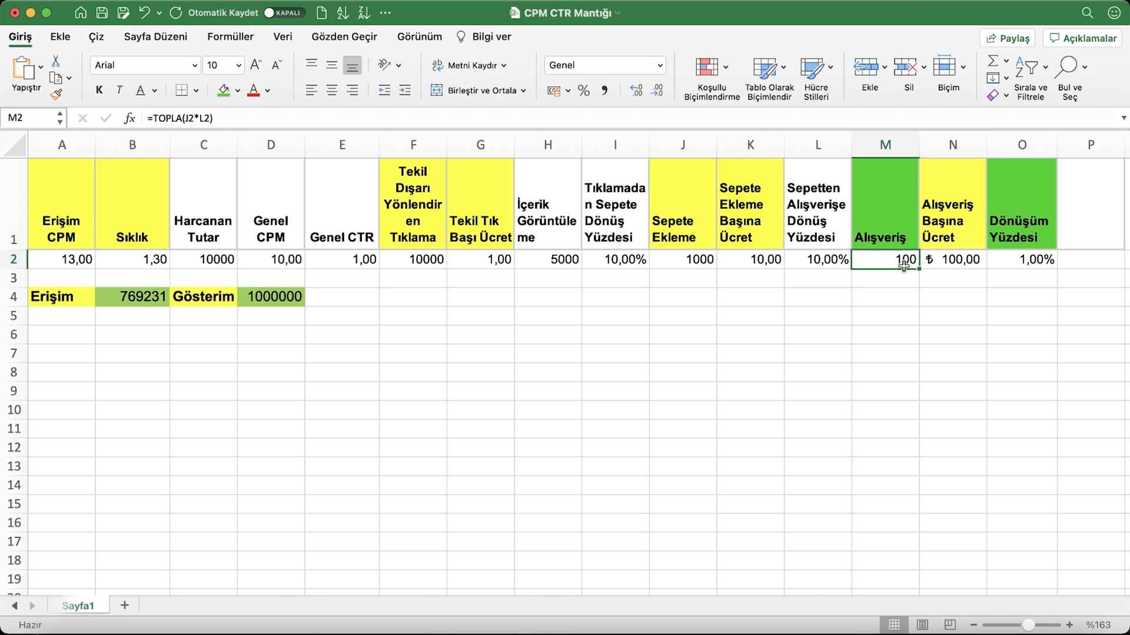
key(super+z)
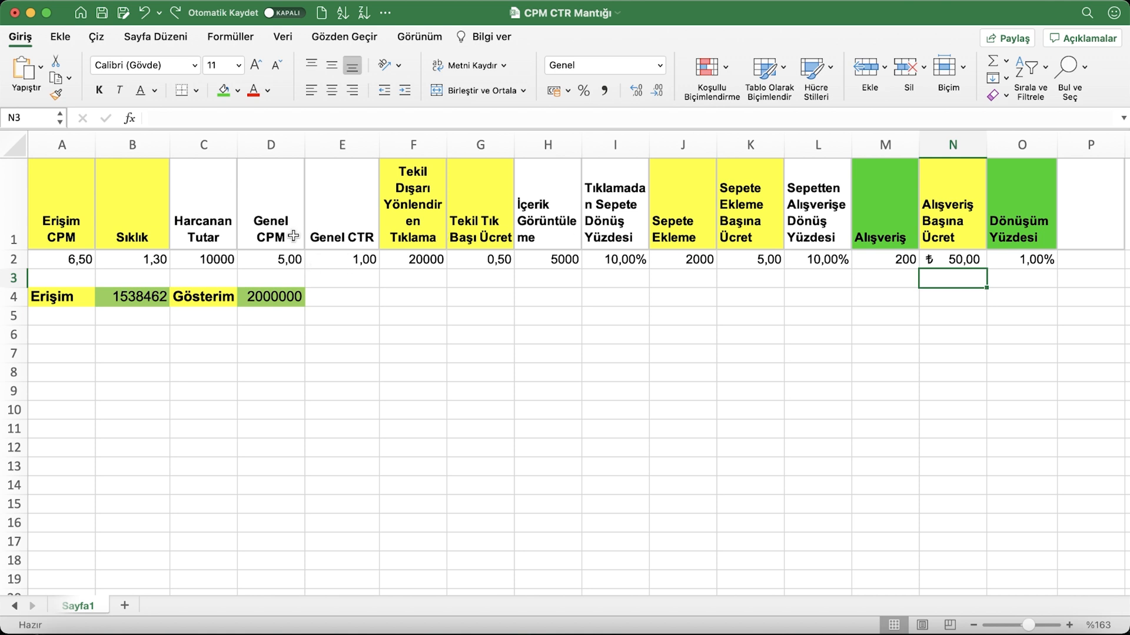
Try Genel CPM 2,5 in D2 and set it back to 5
click(280, 261)
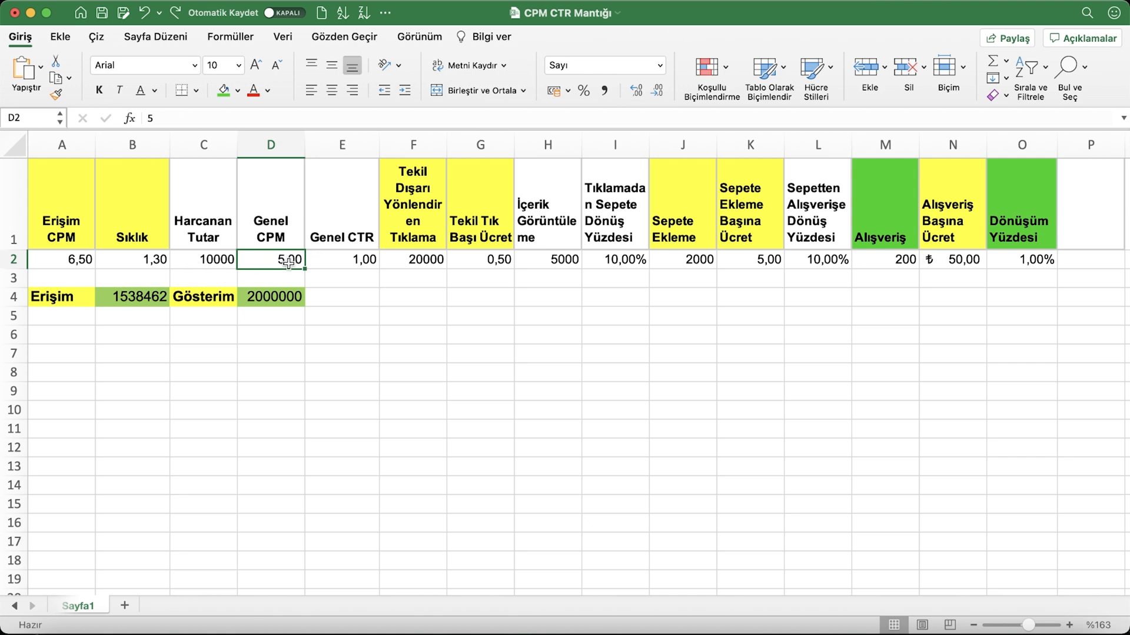
text(2,5)
key(Return)
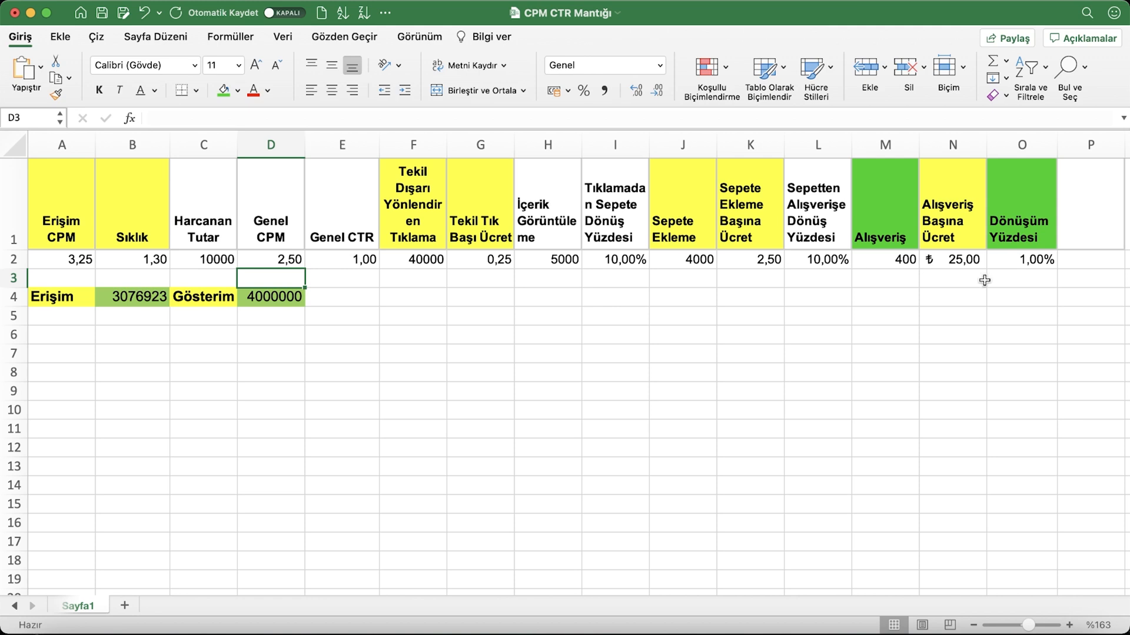
click(267, 265)
text(5)
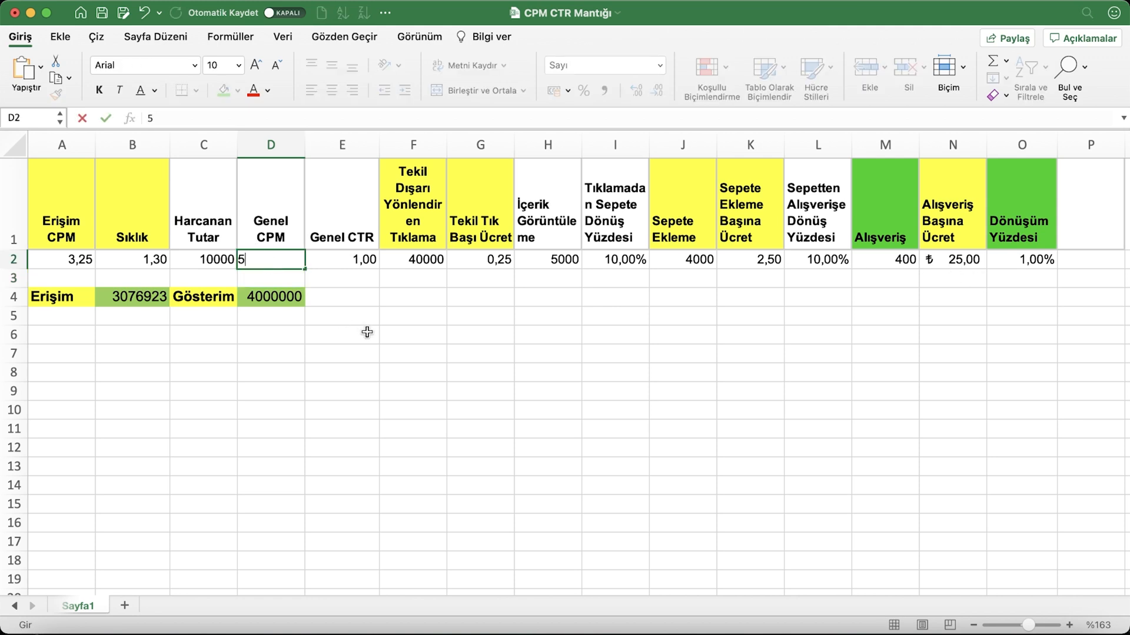
Set Genel CTR in E2 to 3 and check the cost-per-click and cost-per-purchase cells
click(367, 262)
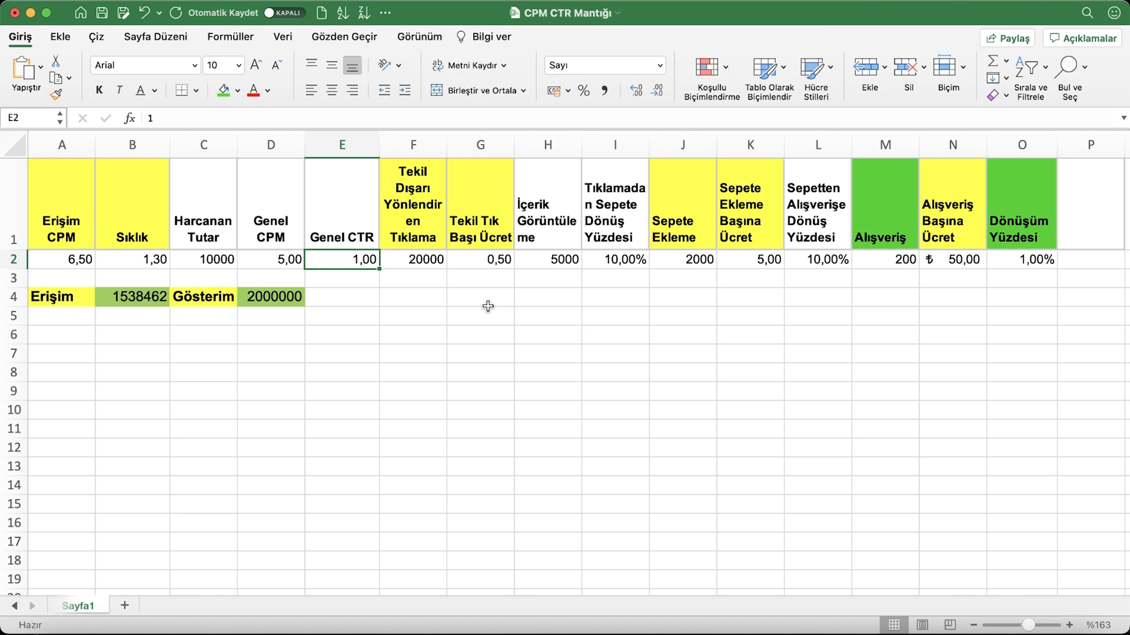
text(3)
key(Return)
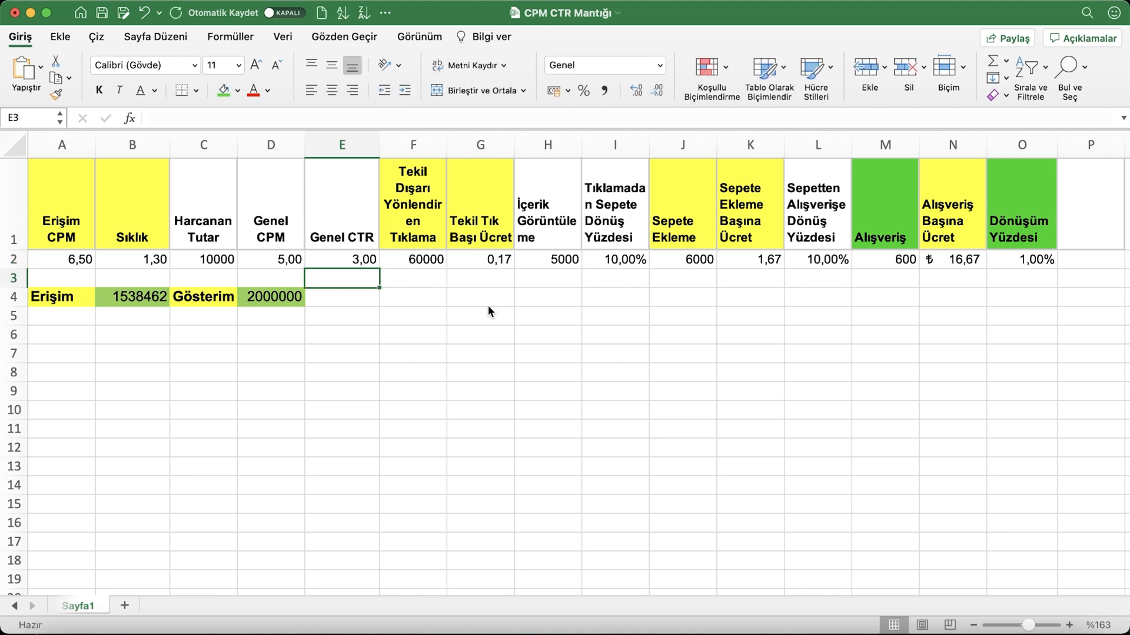
click(348, 259)
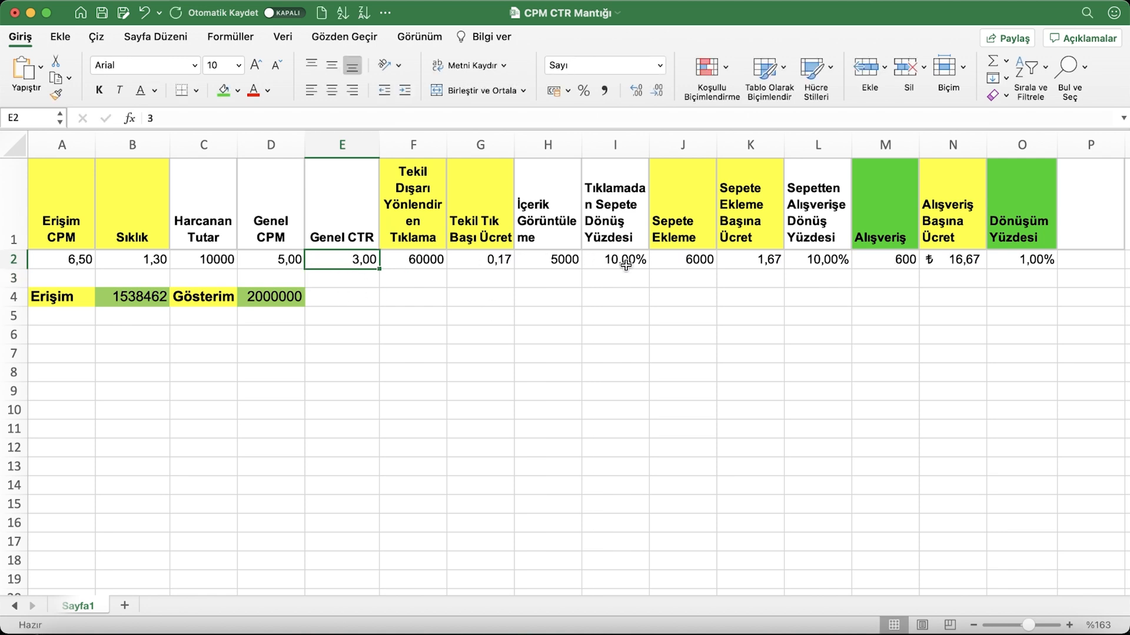
click(477, 264)
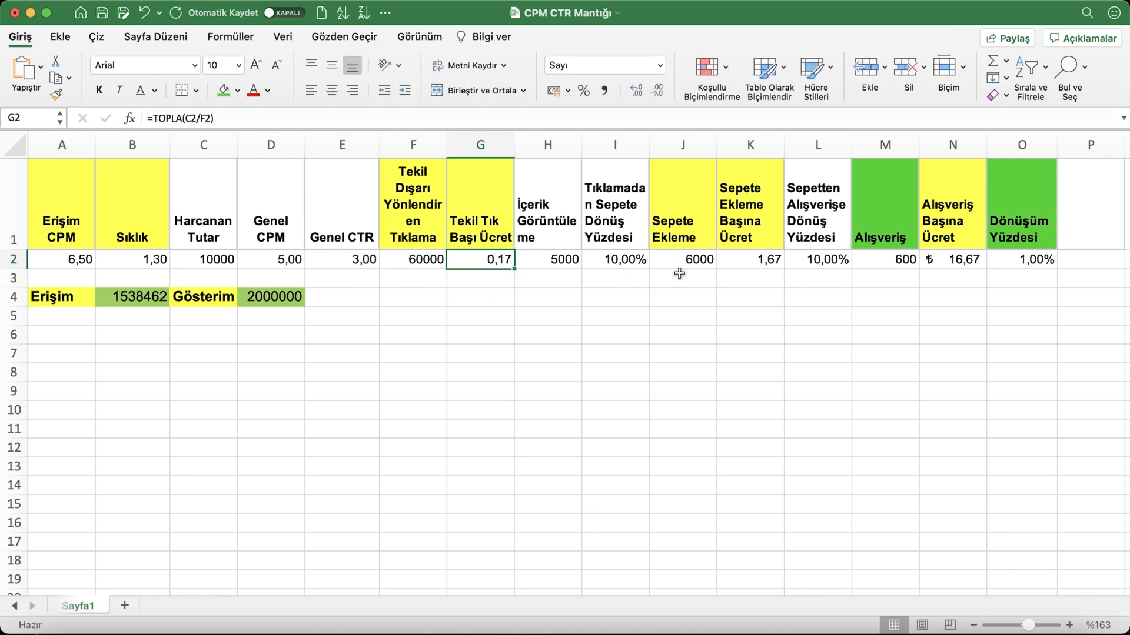
click(956, 263)
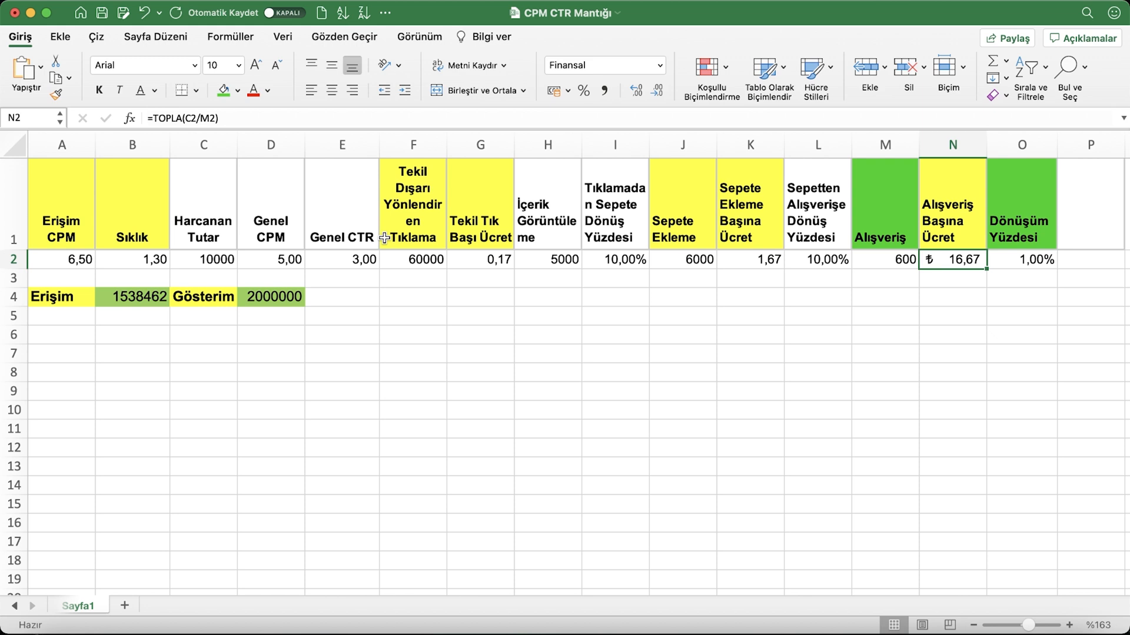
Set the content views (İçerik Görüntüleme) in H2 to 100000 and check the outbound-click cell
click(573, 260)
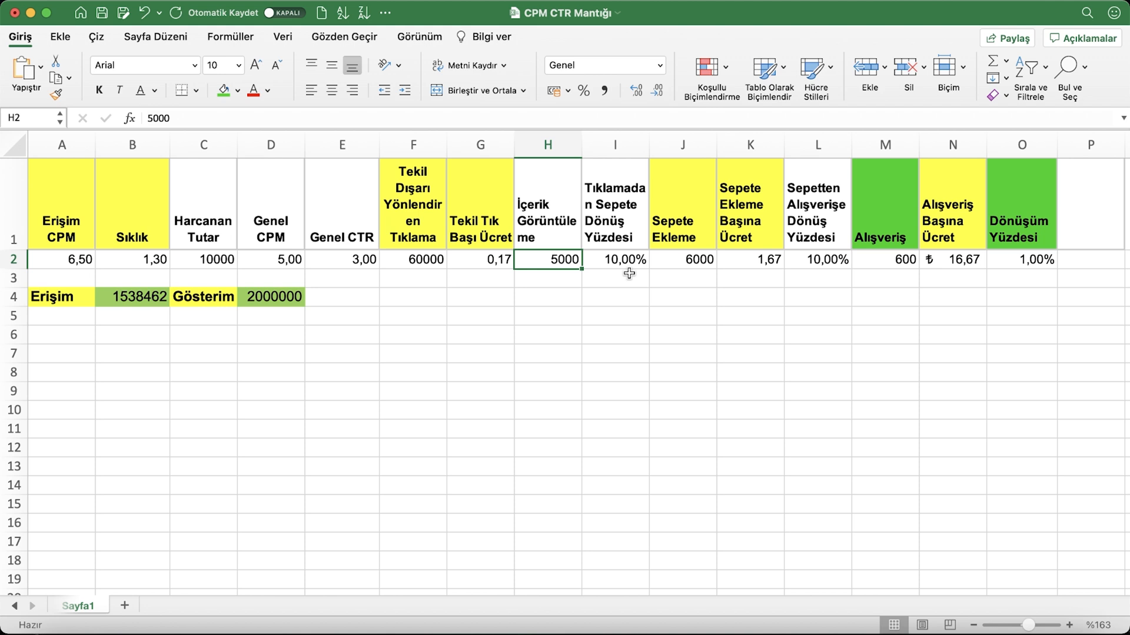
text(100000)
key(Return)
click(417, 260)
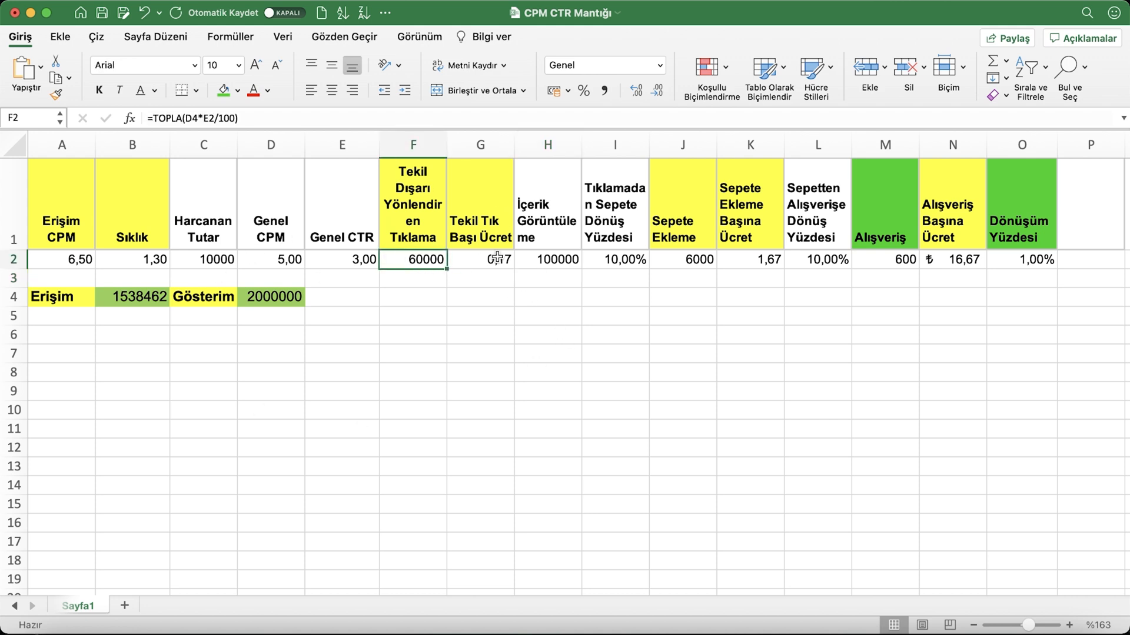
Change the content views in H2 to 120000, and replace that value with 30000
click(553, 265)
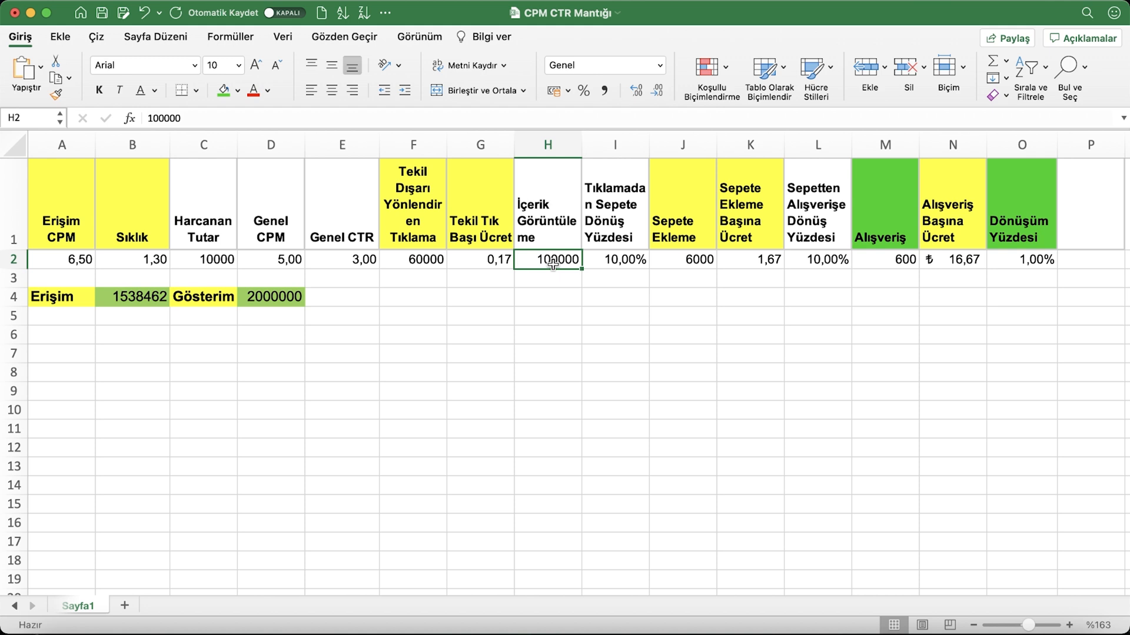
key(BackSpace)
text(120000)
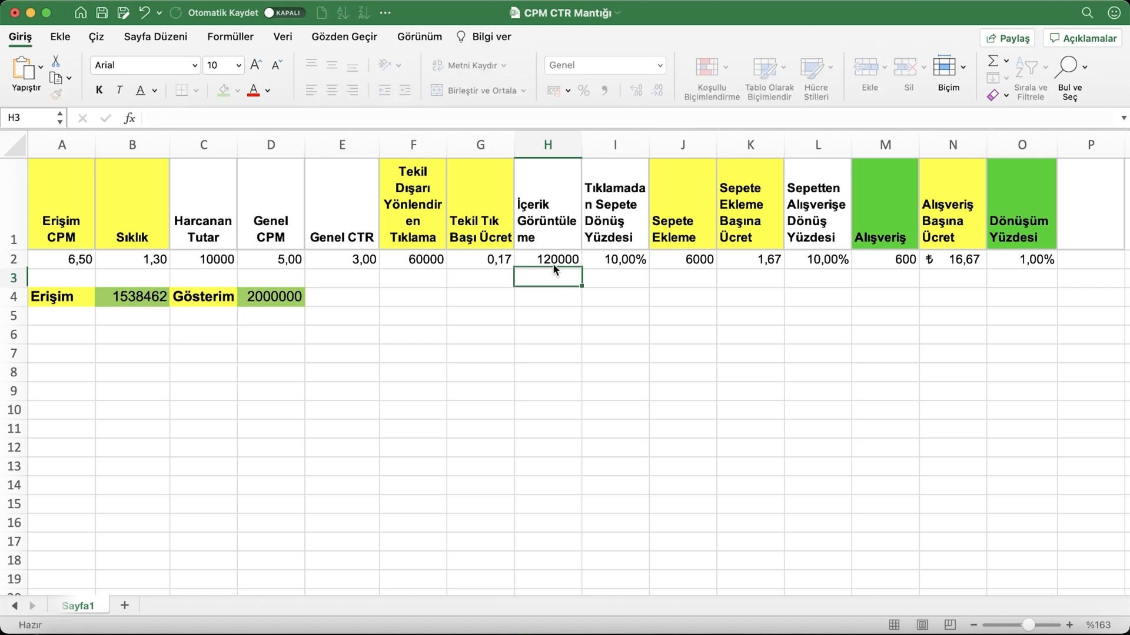
key(Return)
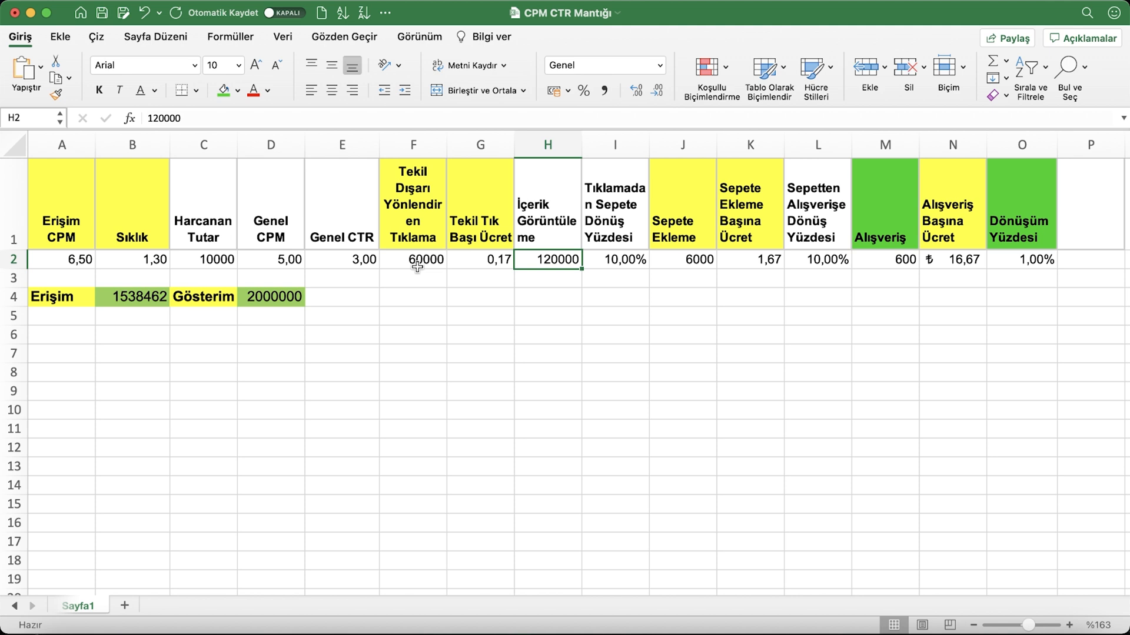
text(30000)
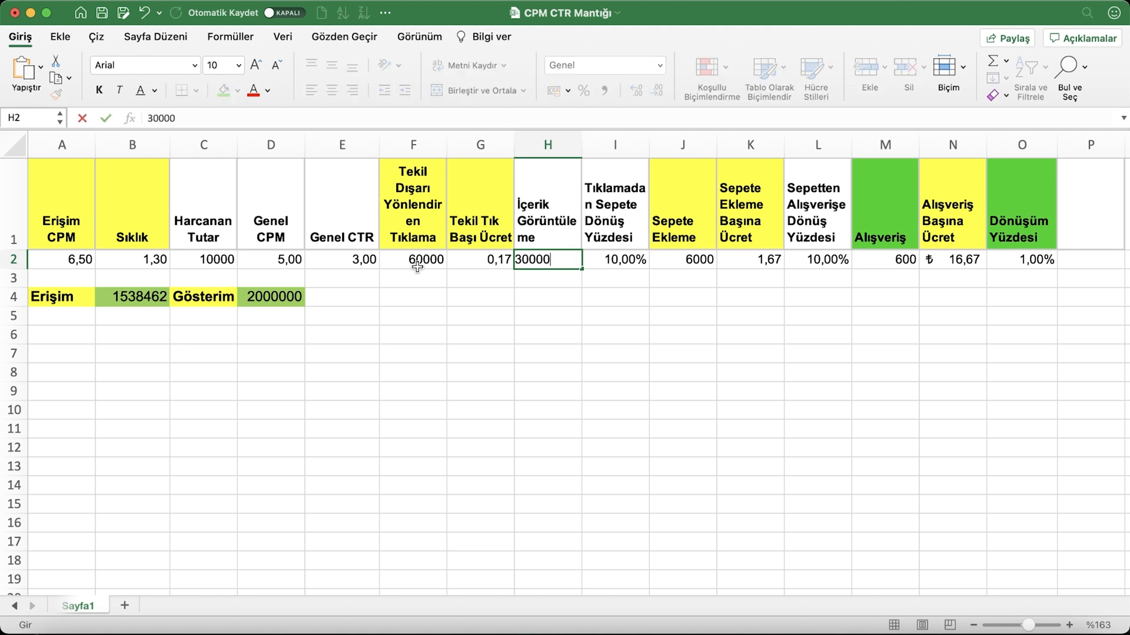
key(Return)
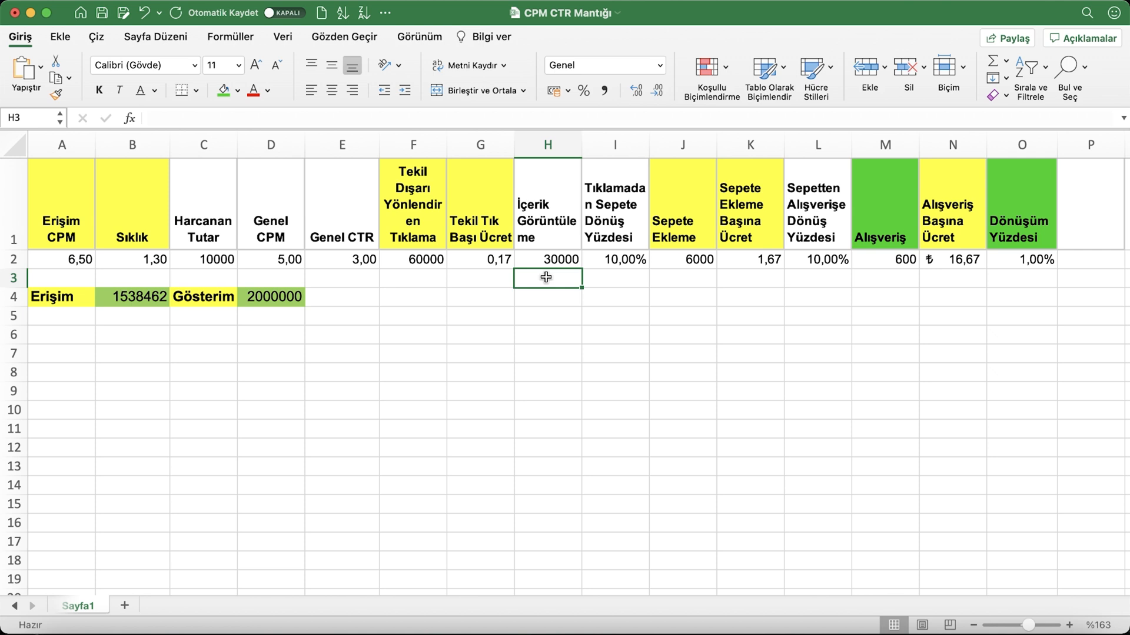
Set the click-to-cart rate in I2 to 20%, undoing the first entry and entering 20% again
click(629, 260)
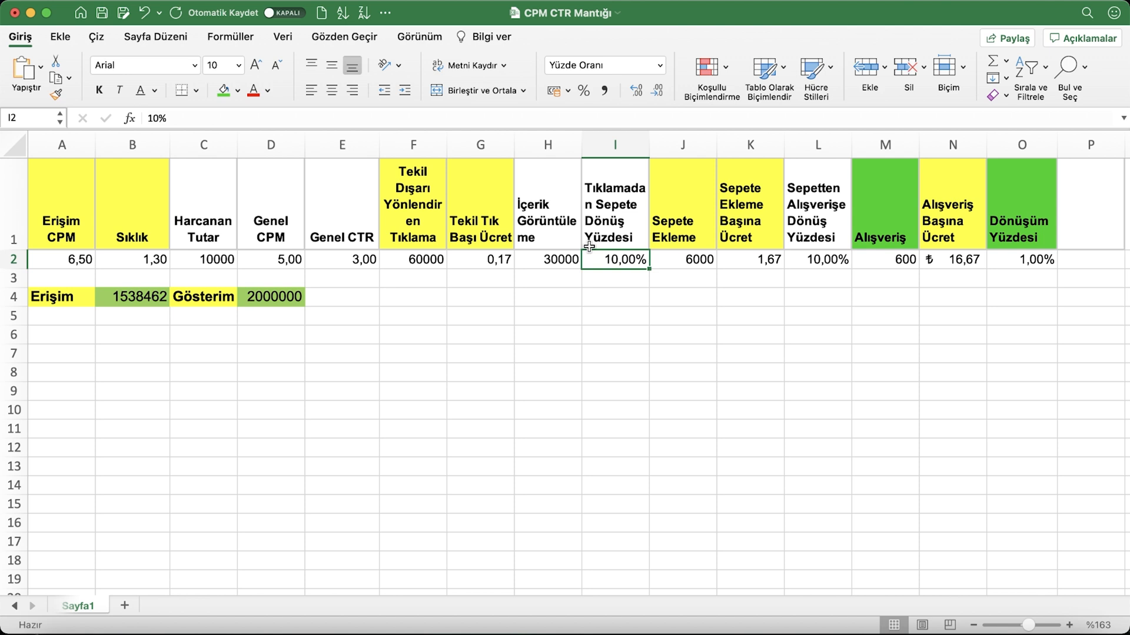
text(20)
key(Return)
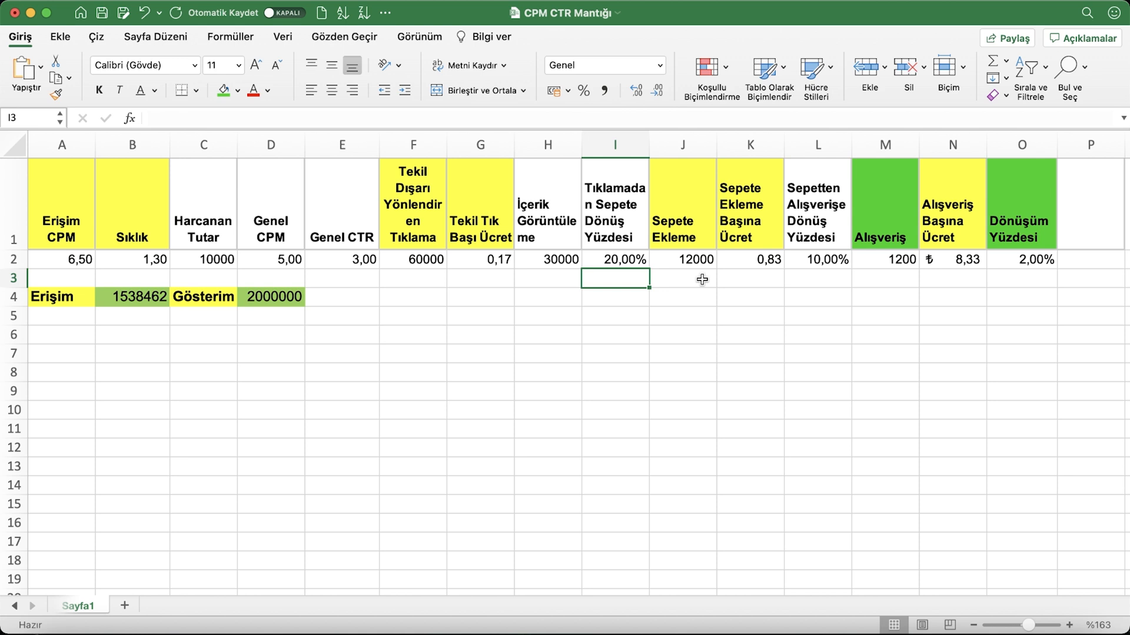
key(super+z)
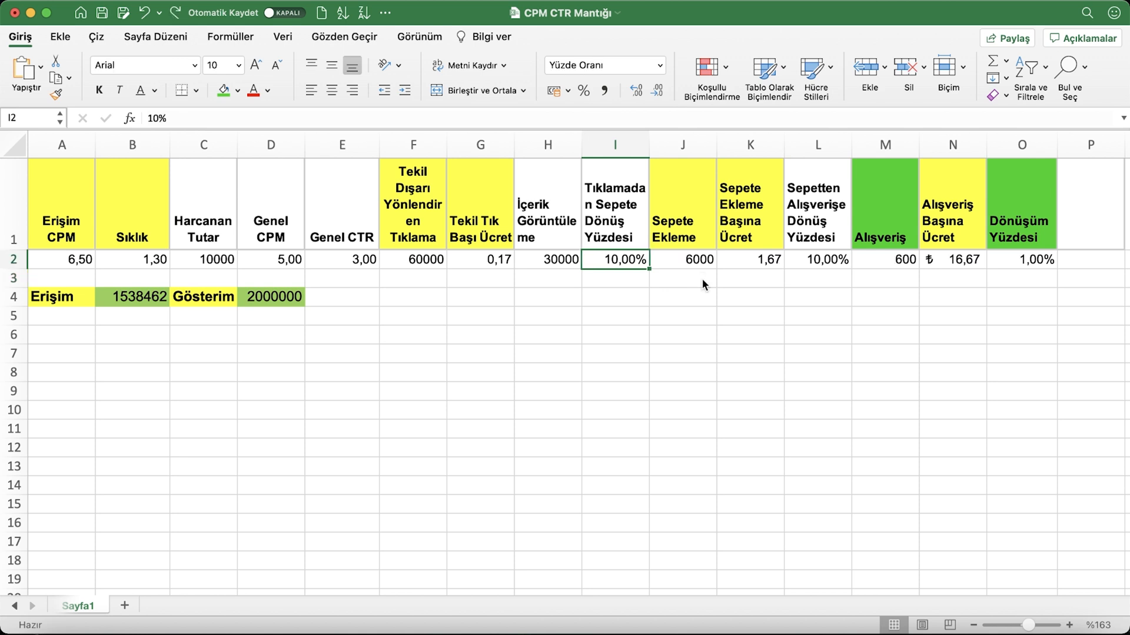
text(20)
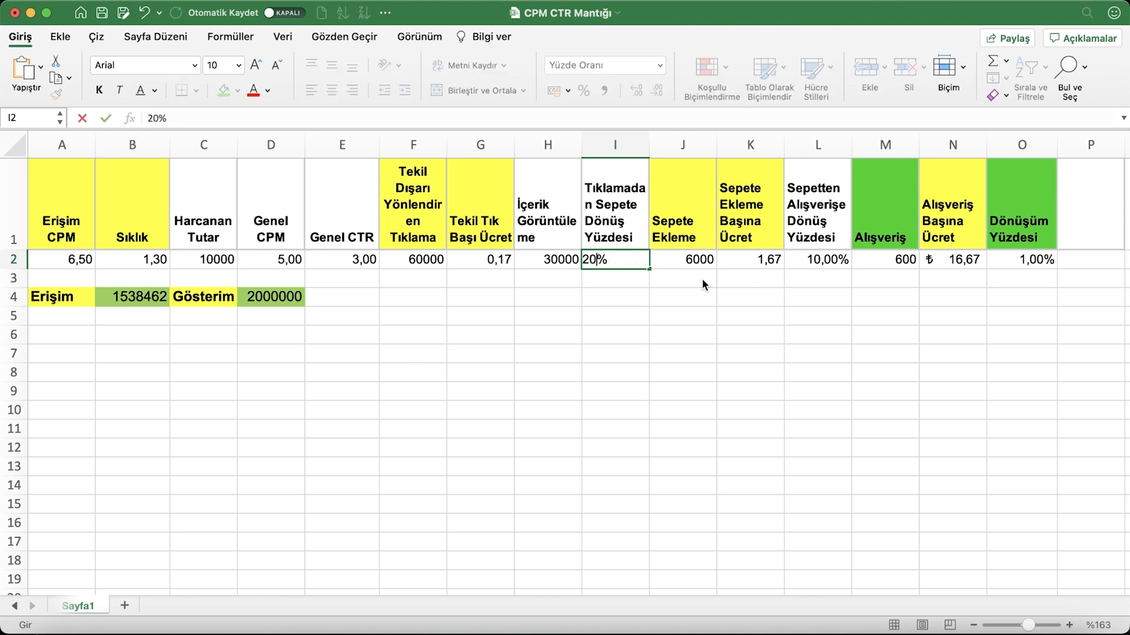
key(Return)
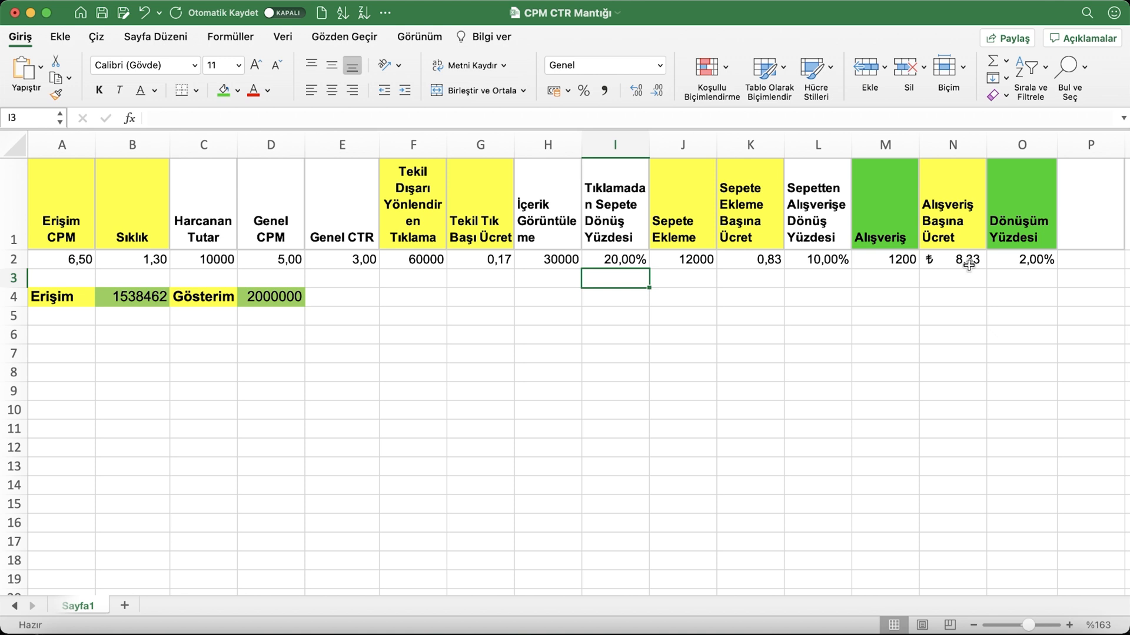
Try a click-to-cart rate of 5% in I2 and restore it to 10%
click(589, 257)
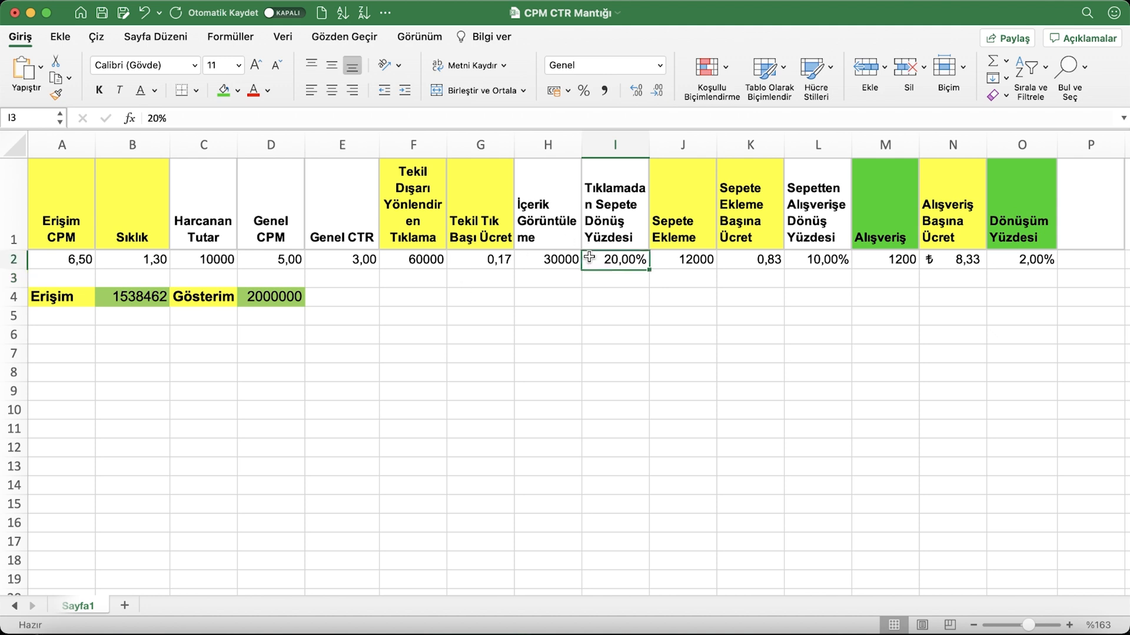
text(5)
key(Return)
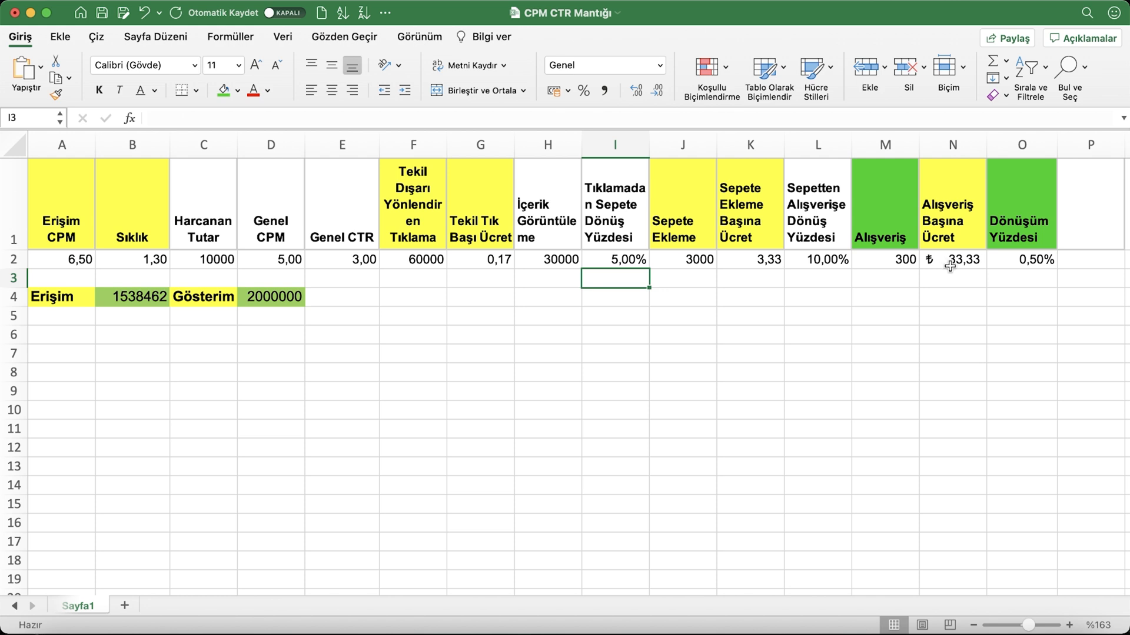
click(615, 262)
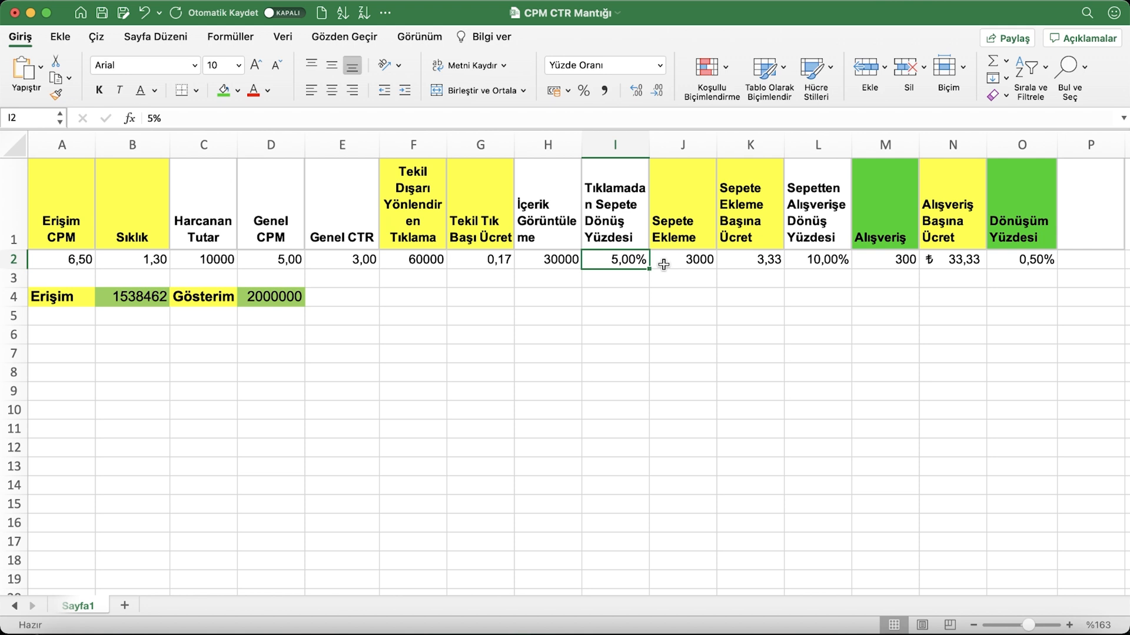
text(10)
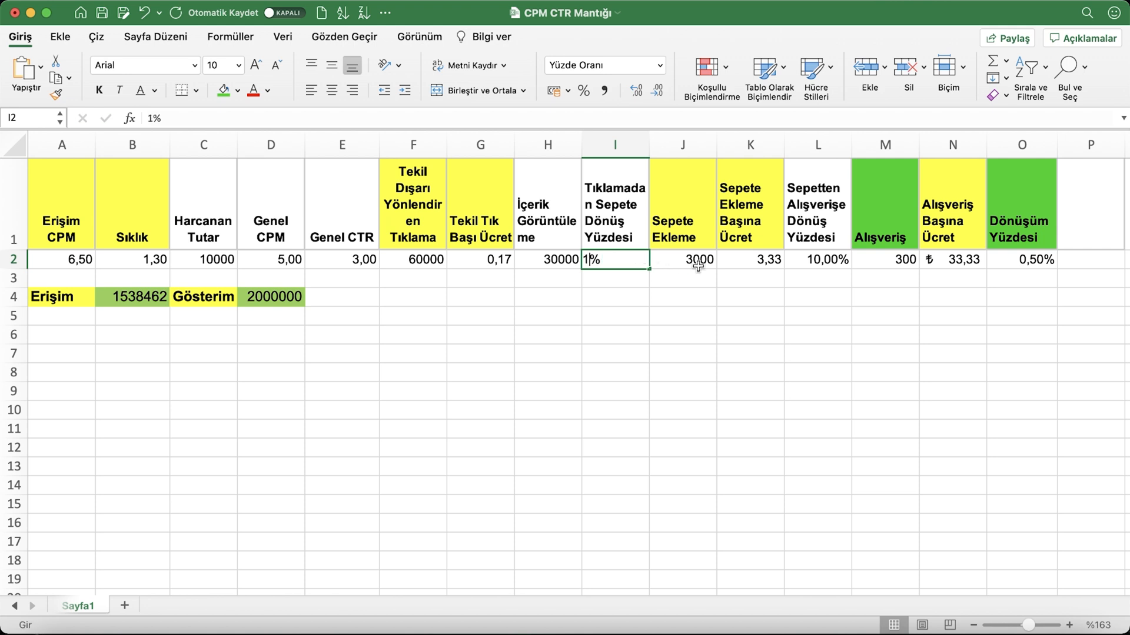
click(759, 309)
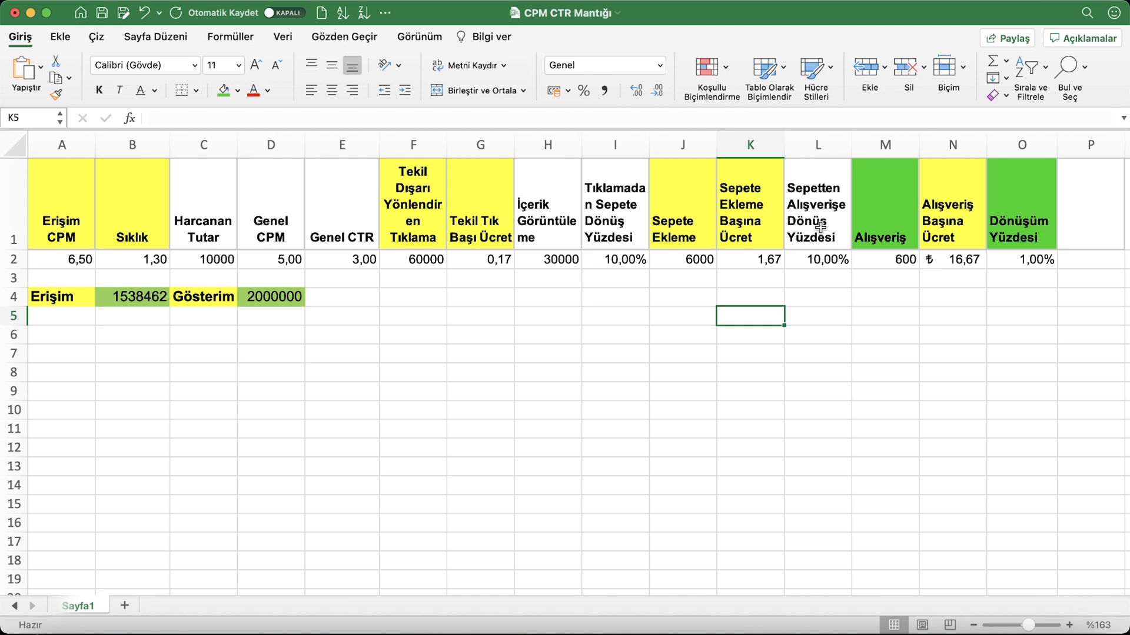
Set the cart-to-purchase rate in L2 to 20%
click(808, 259)
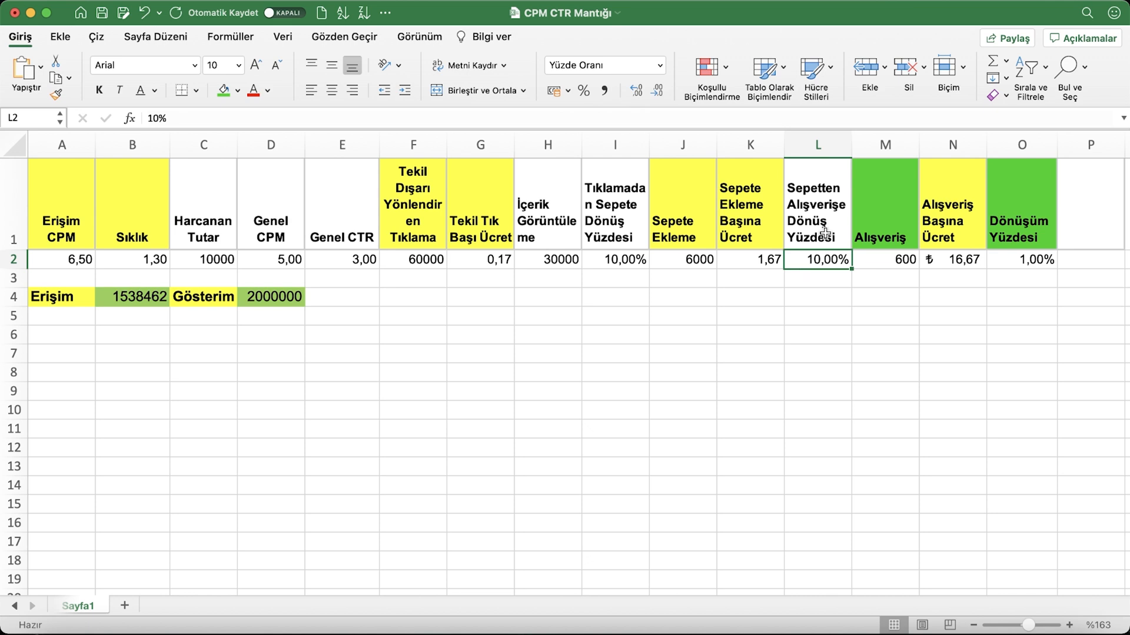
text(2)
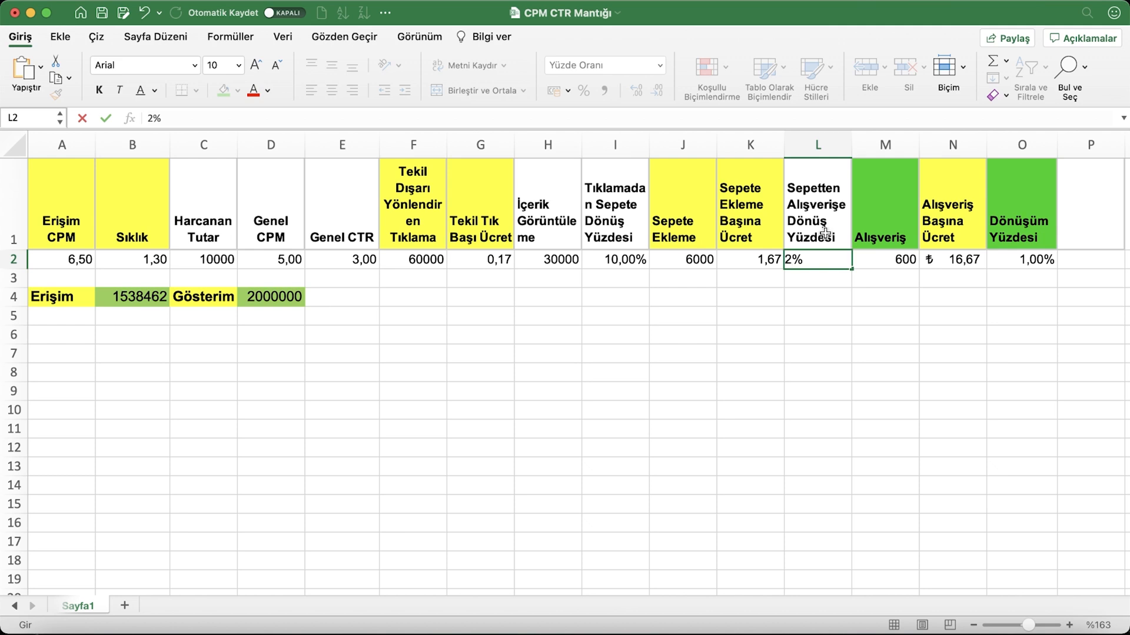
text(0)
key(Return)
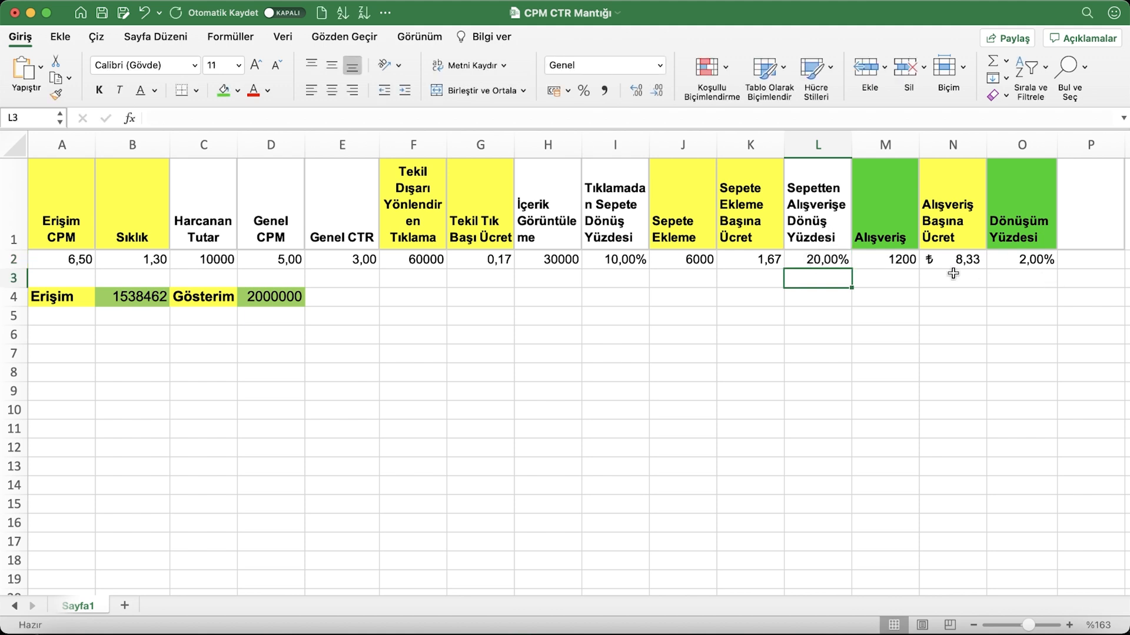
Try a cart-to-purchase rate of 5% in L2 and replace it with 10%
click(815, 260)
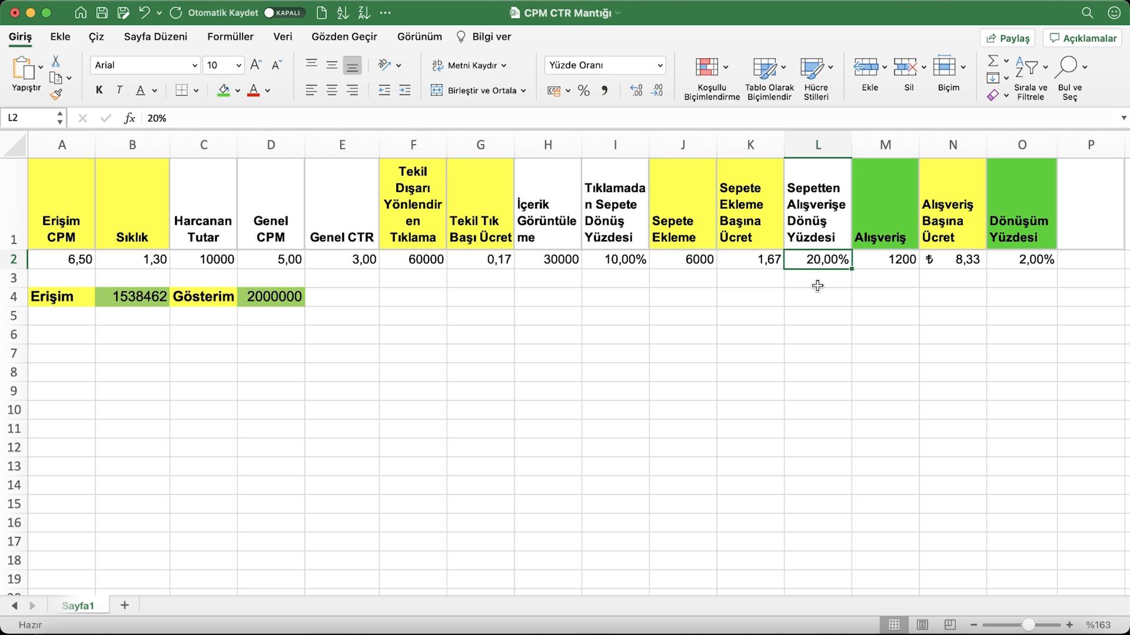
text(5)
key(Return)
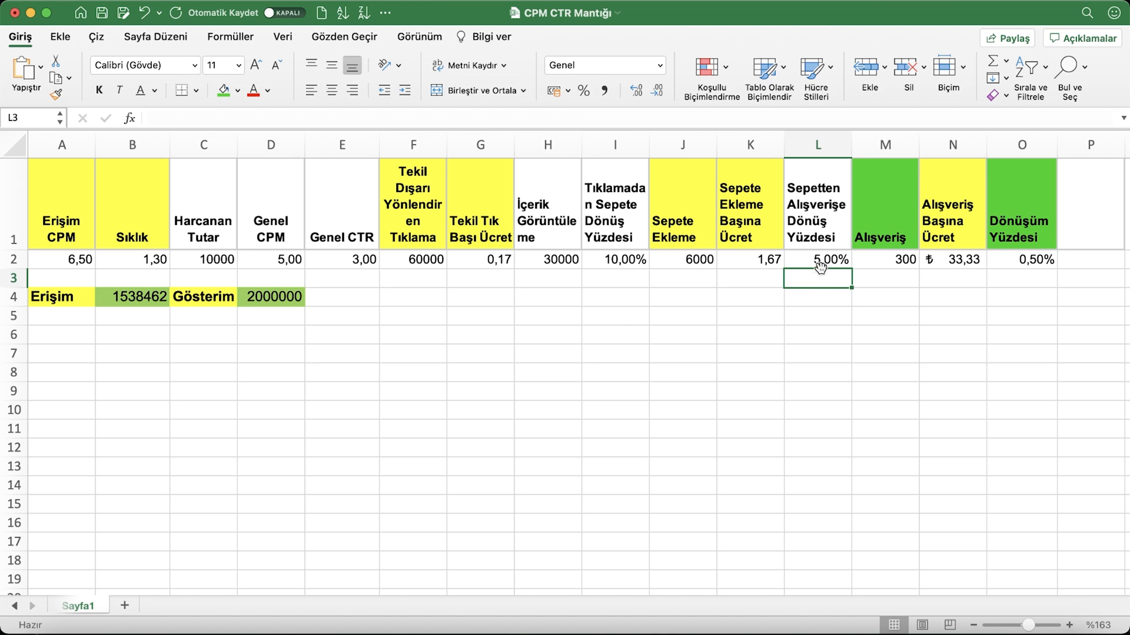
click(821, 260)
text(10)
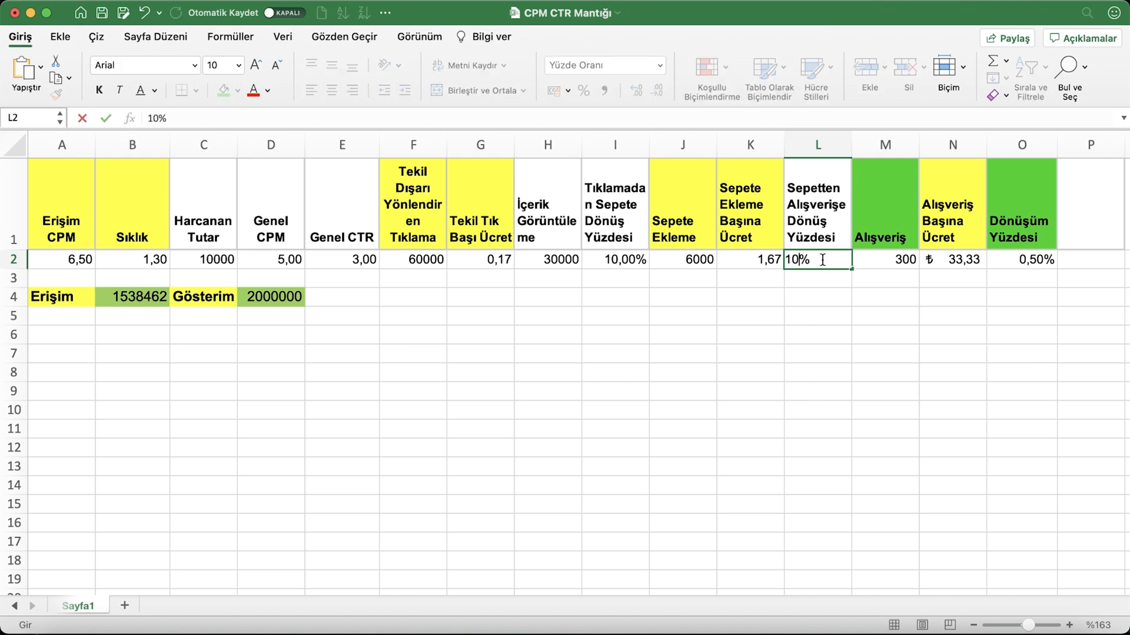
key(Return)
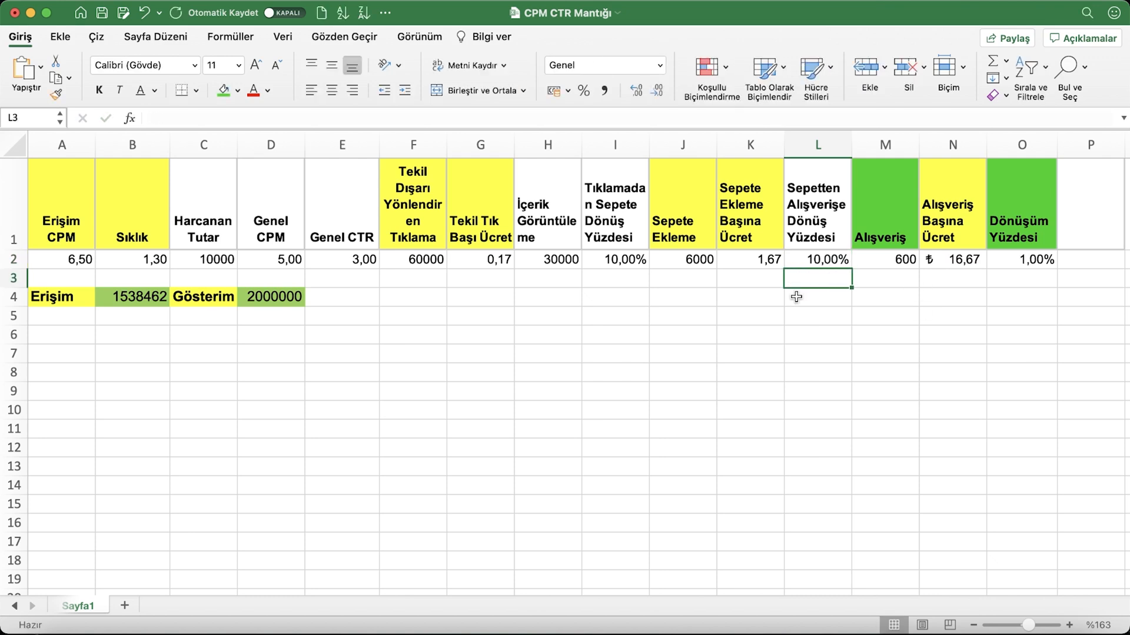
Set the general CTR in E2 to 1 and check the conversion rate in O2 and the cost per purchase in N2
click(344, 266)
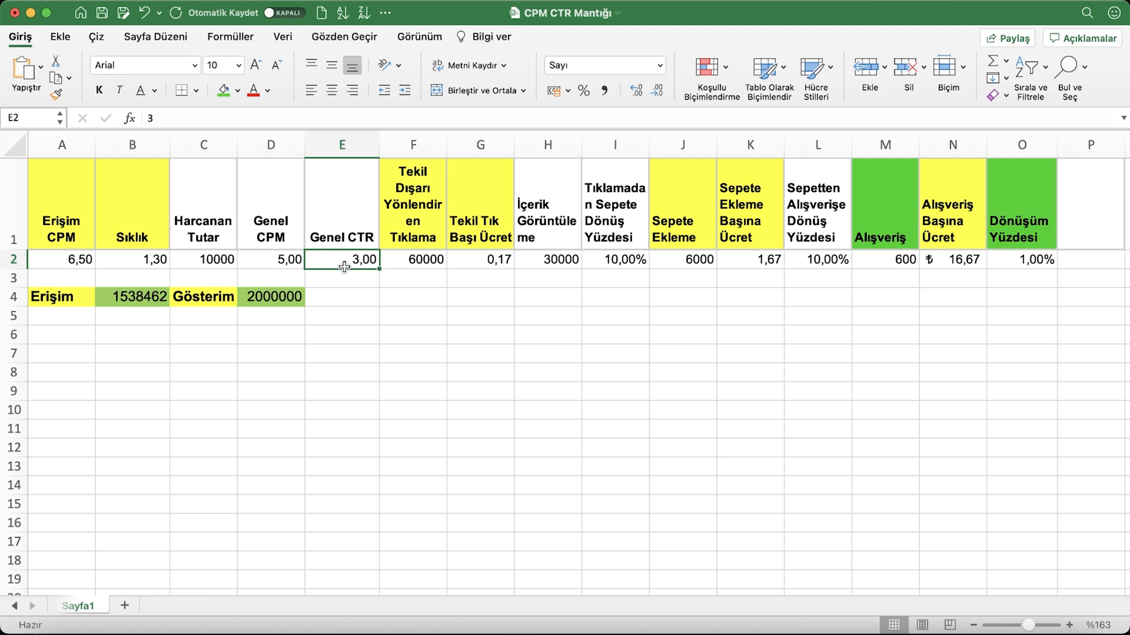
text(1)
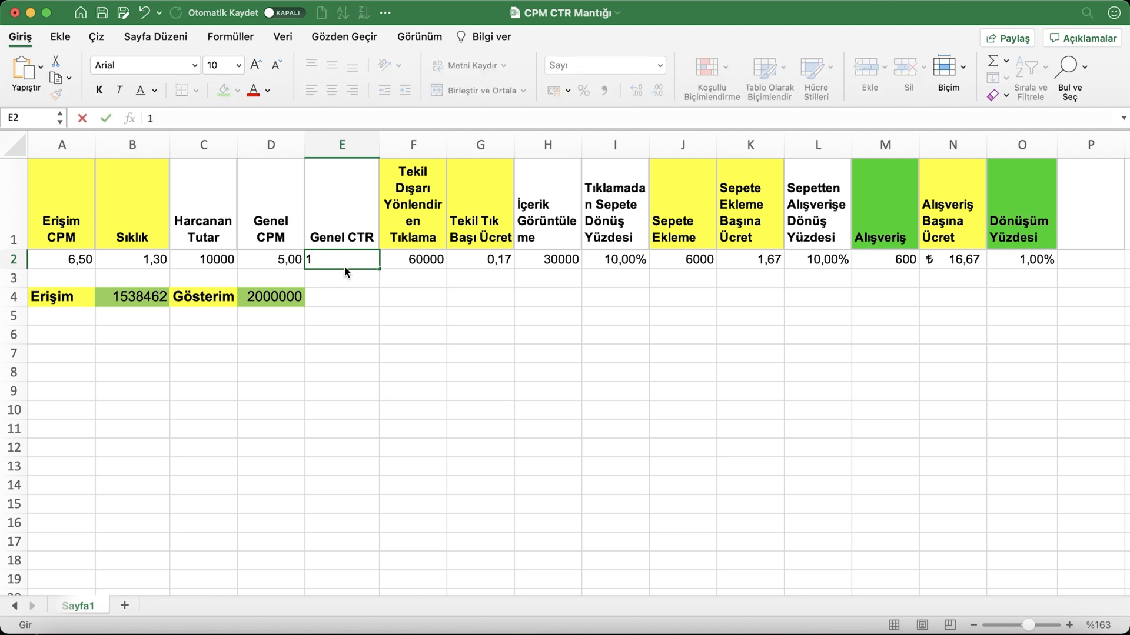
key(Return)
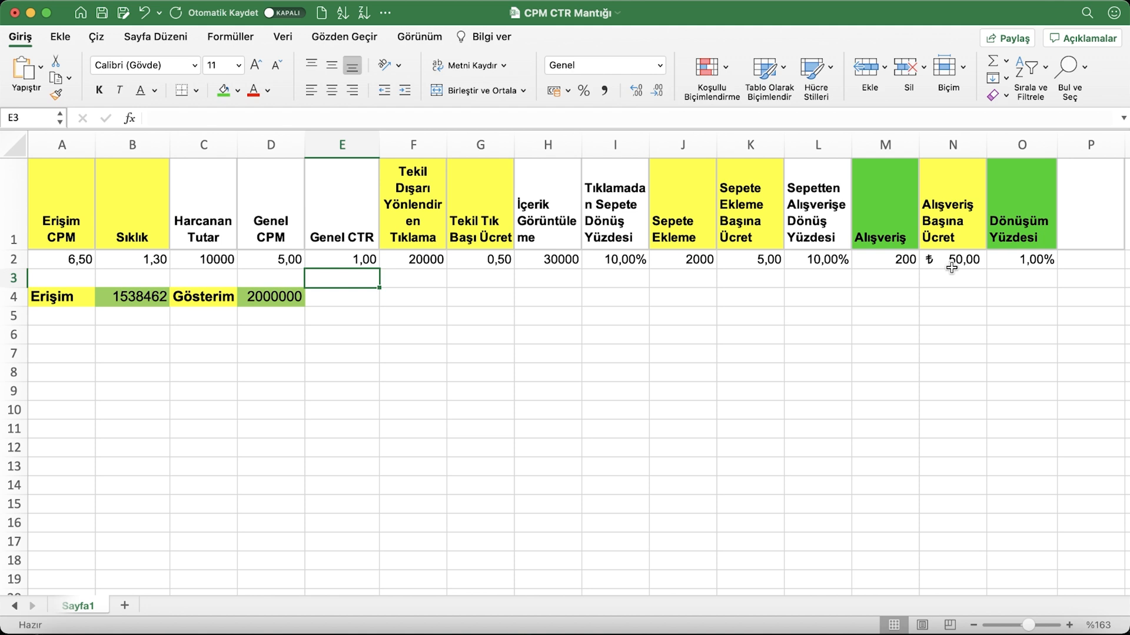
click(1024, 265)
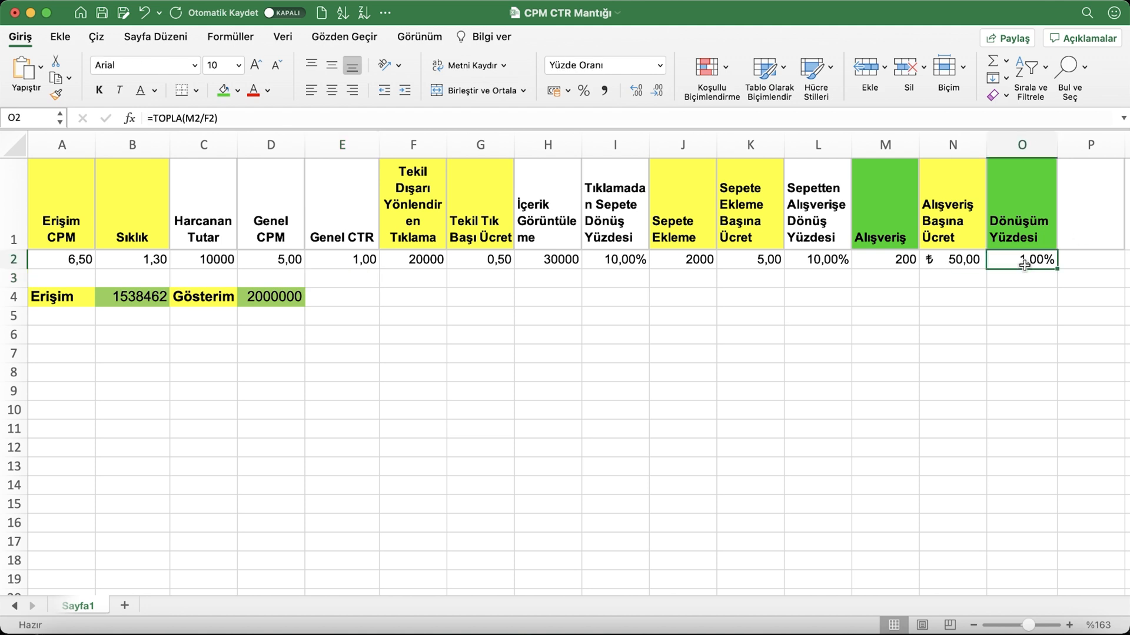
click(933, 264)
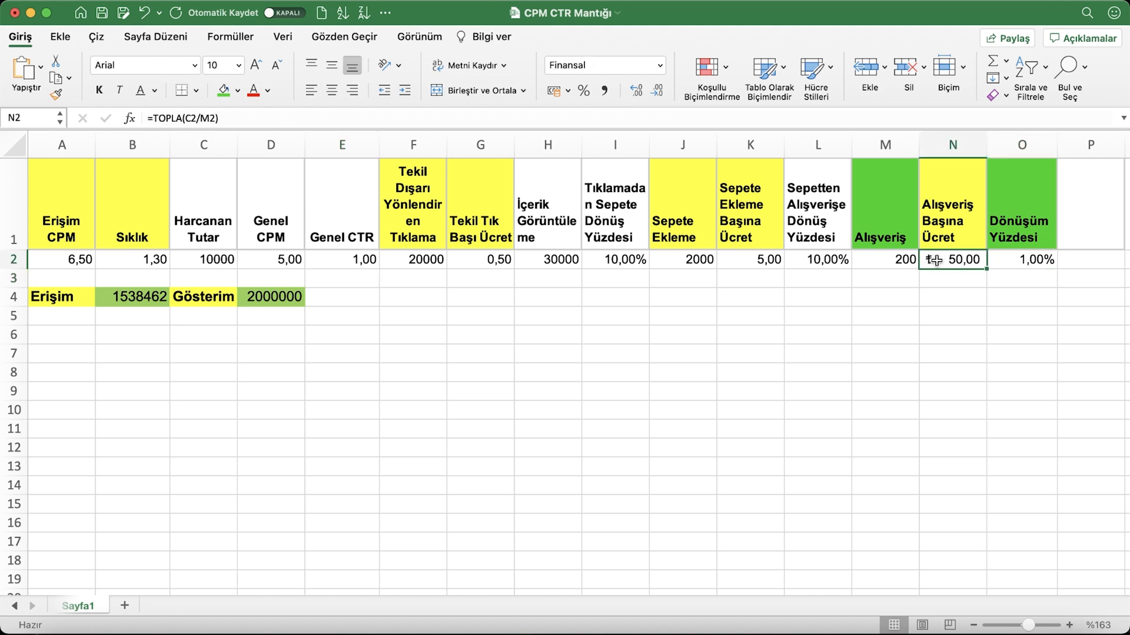
Try a cart-to-purchase rate of 20% in L2 and undo the change
click(814, 263)
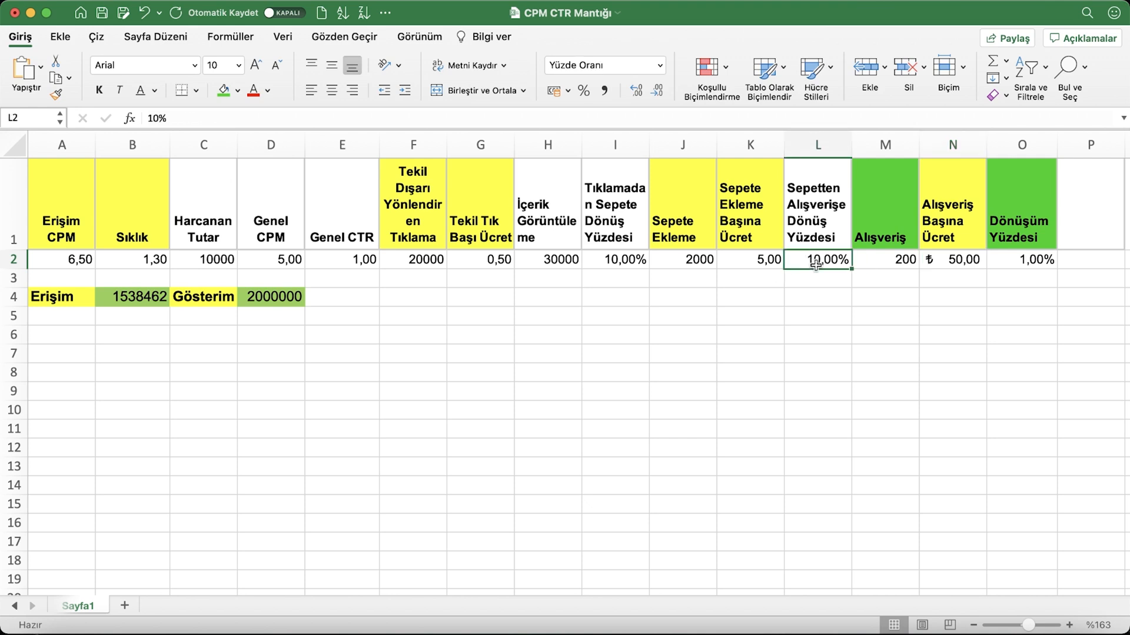
text(20)
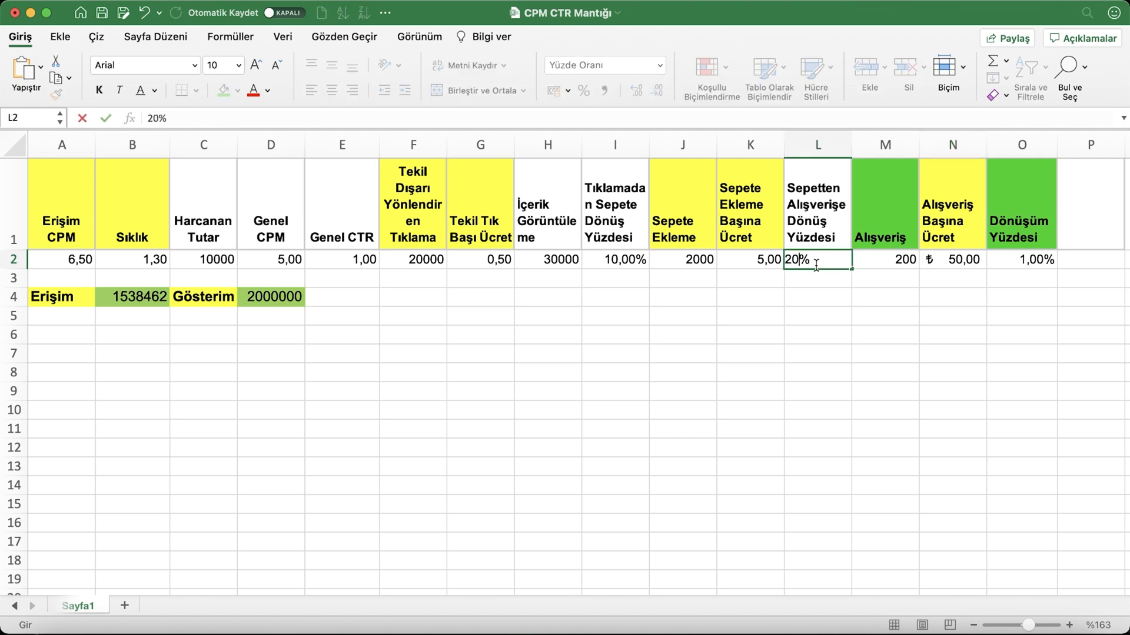
key(Return)
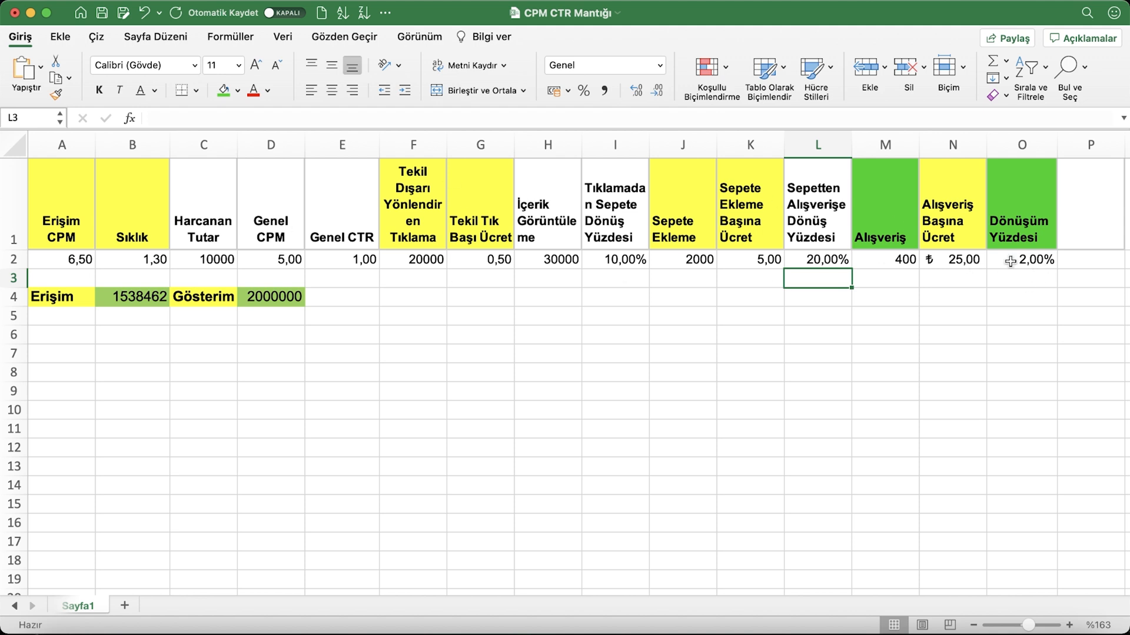
key(super+z)
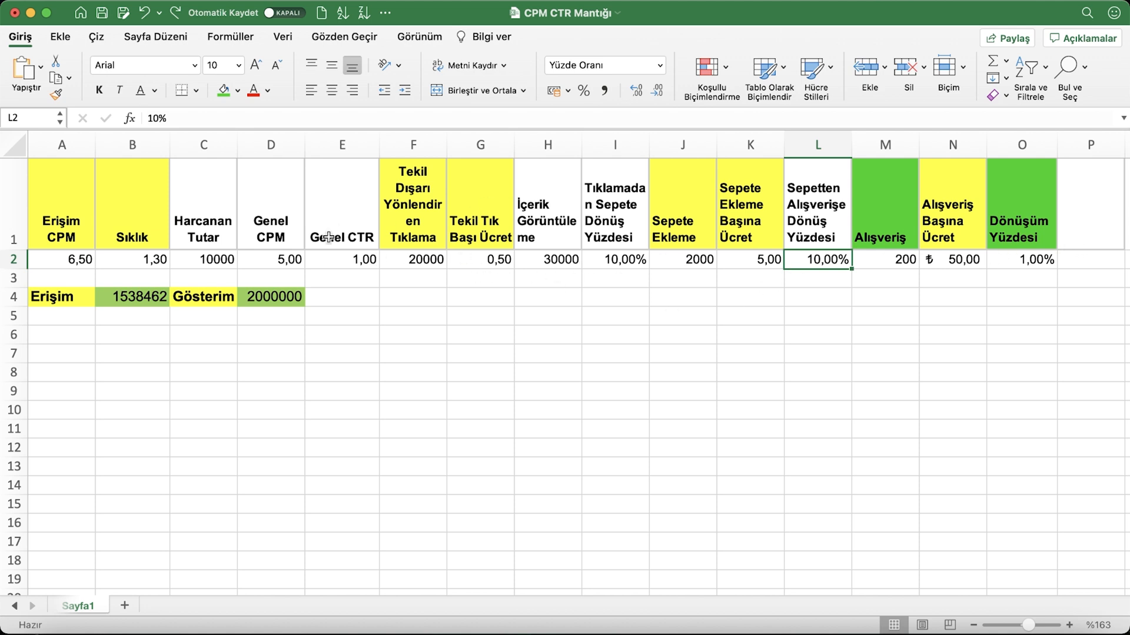
Set the general CPM in D2 to 10
click(289, 263)
text(10)
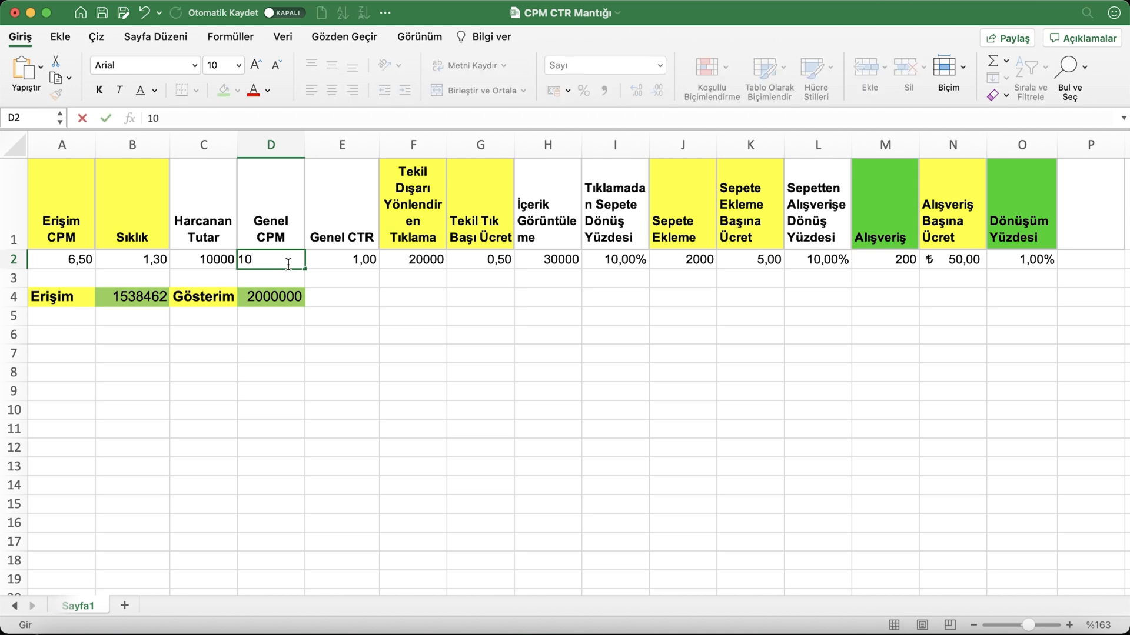
key(Return)
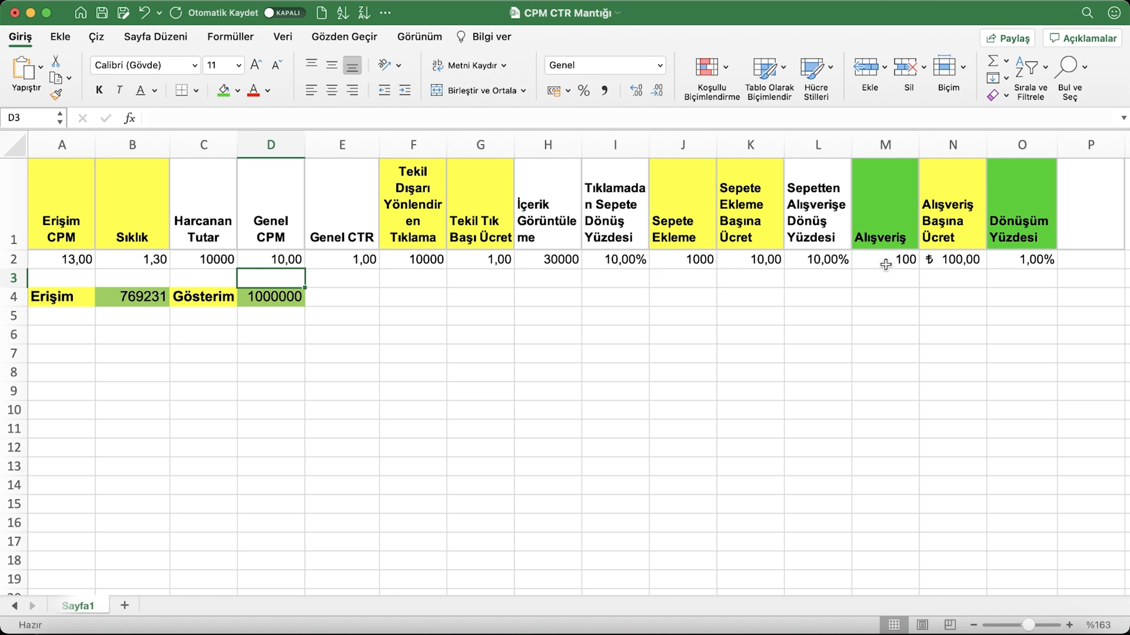
Set the click-to-cart rate in I2 to 20% and check the conversion rate in O2
click(796, 262)
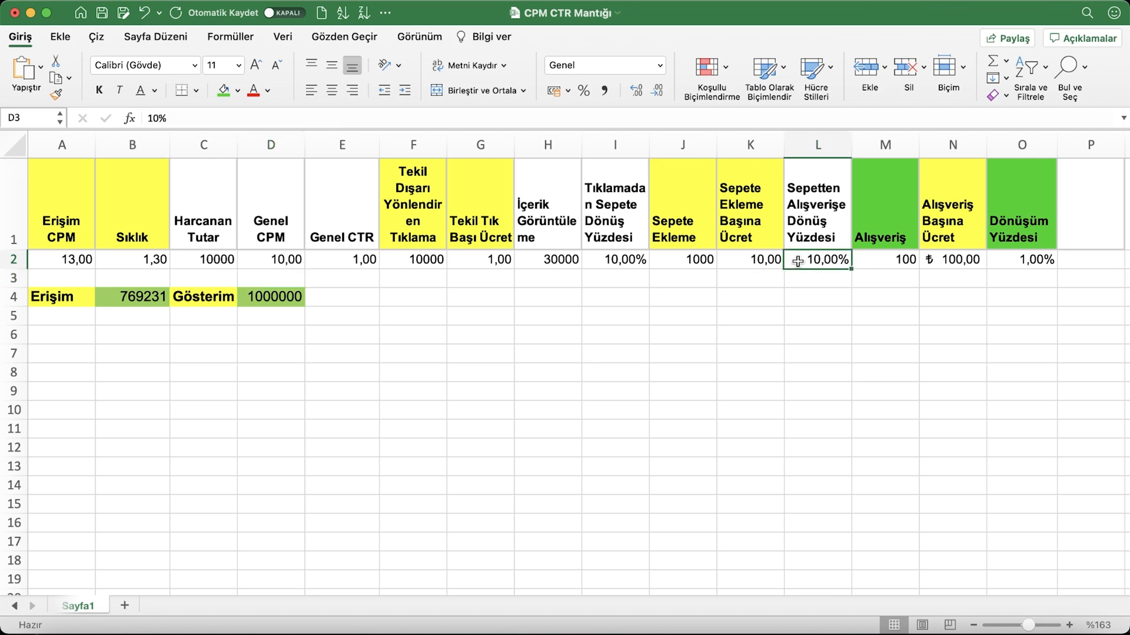
click(591, 259)
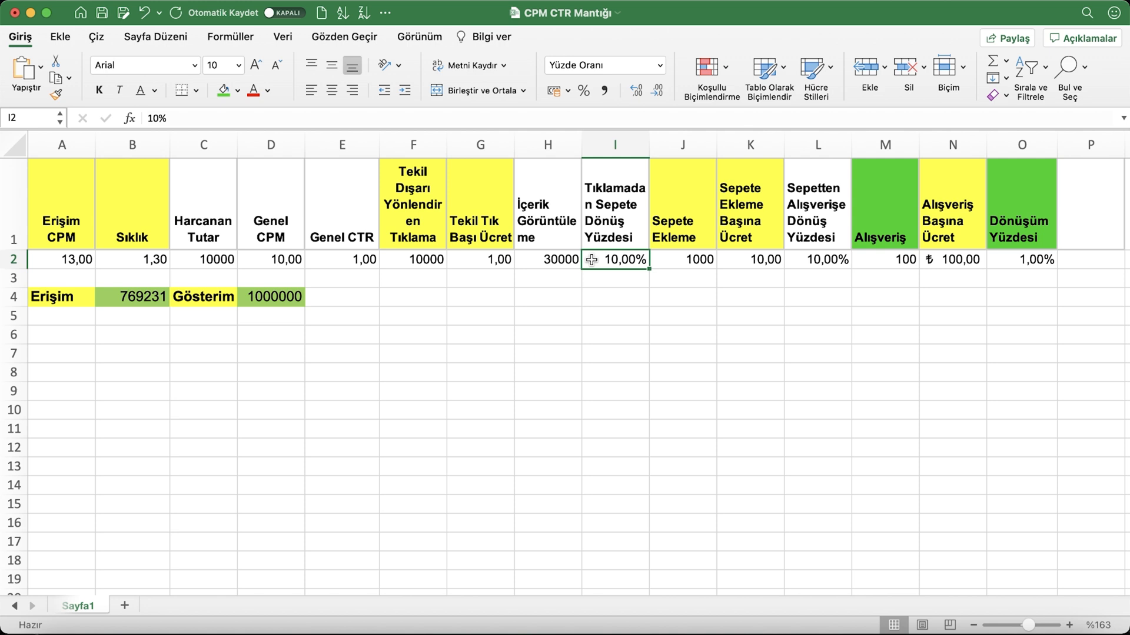
text(20)
key(Return)
click(1024, 260)
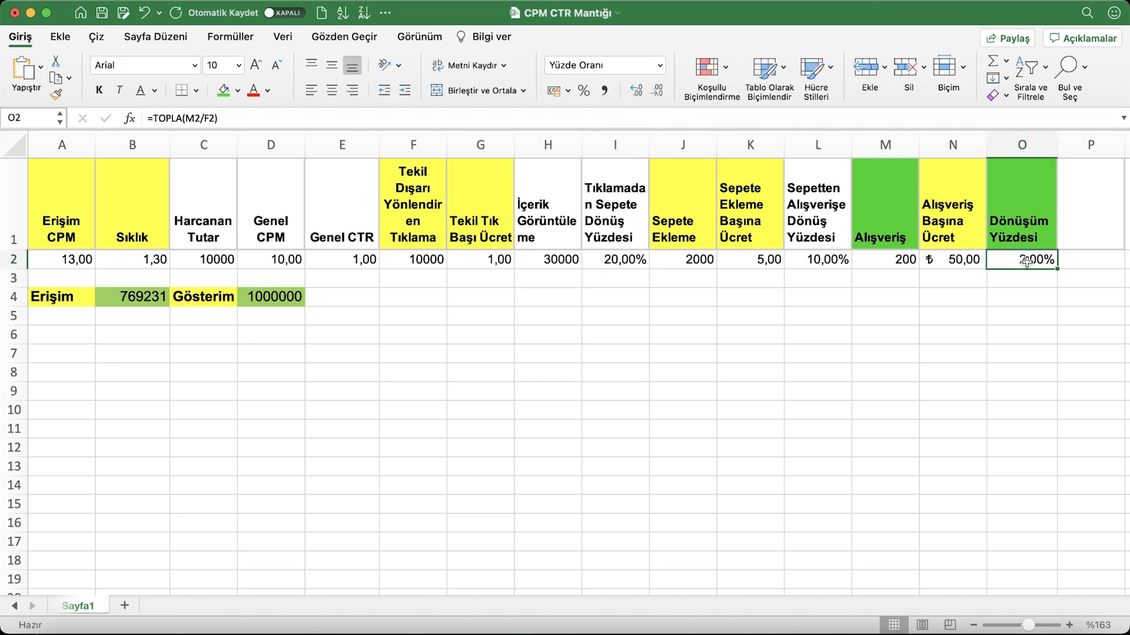
Review the click-to-cart rate in I2, the cost per unique click in G2 and the general CPM in D2
click(611, 257)
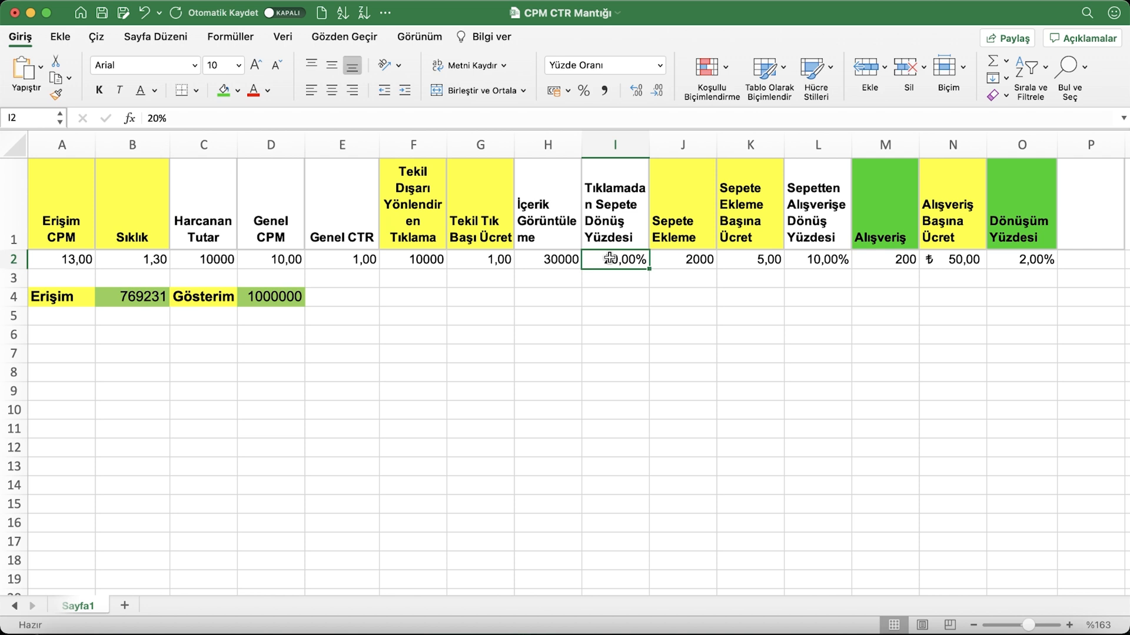
click(471, 258)
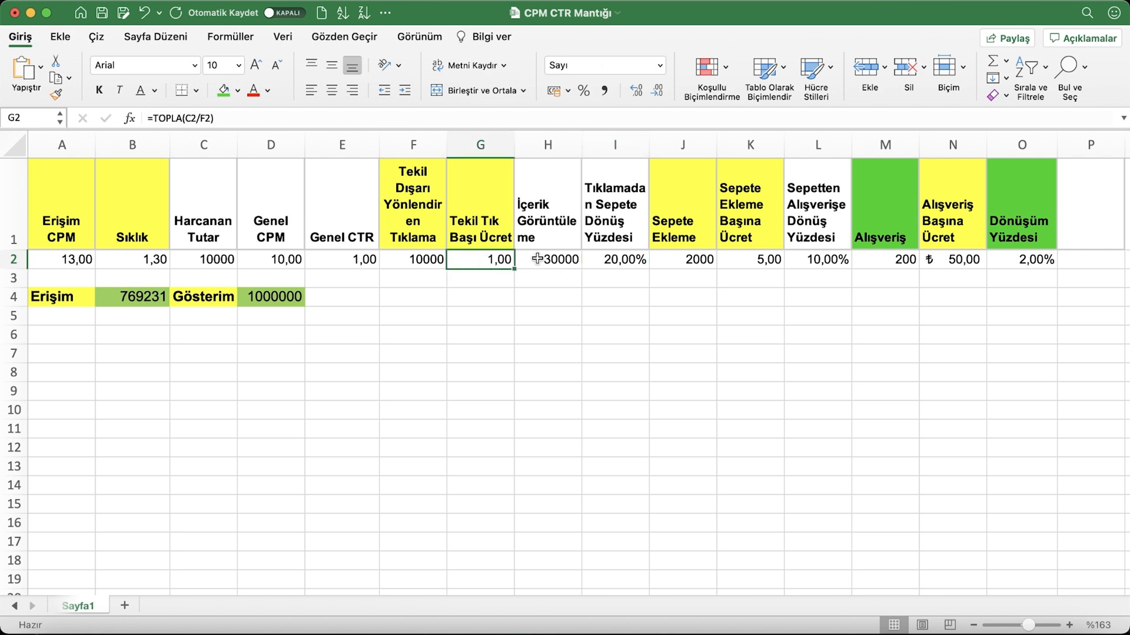
click(242, 253)
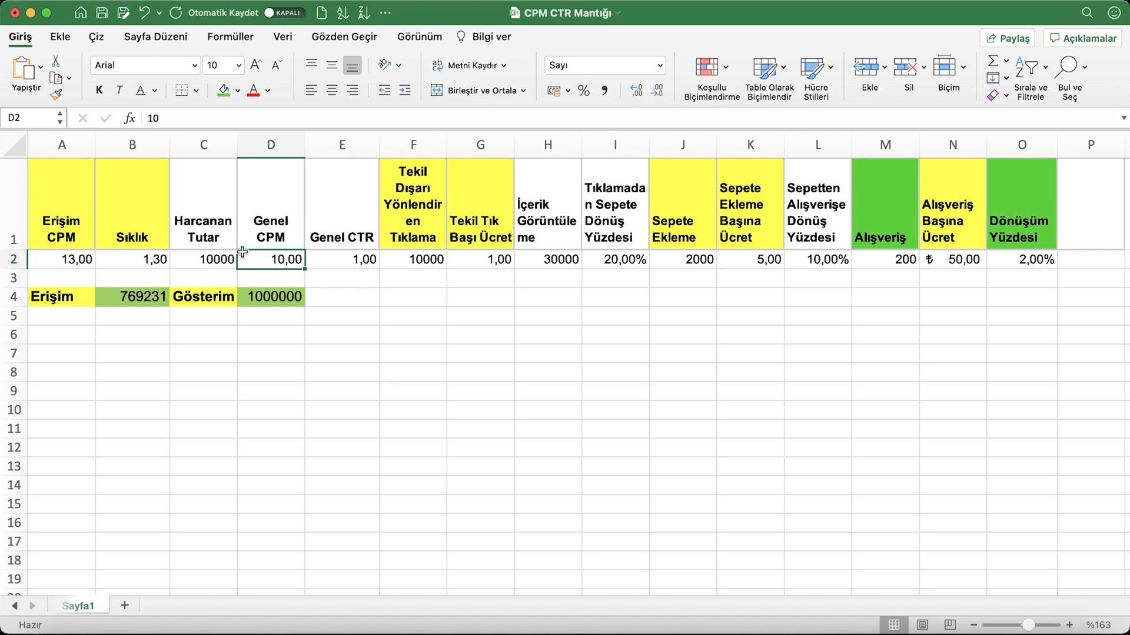